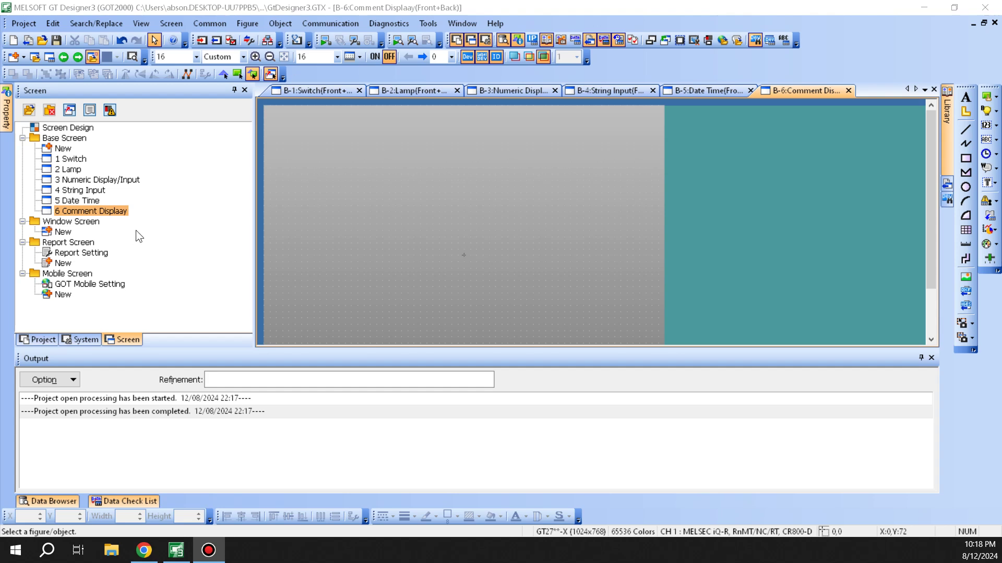
Delete the extra 'a' in base screen 6's name so it reads 'Comment Display'
{"action": "right_click", "coordinate": [108, 210]}
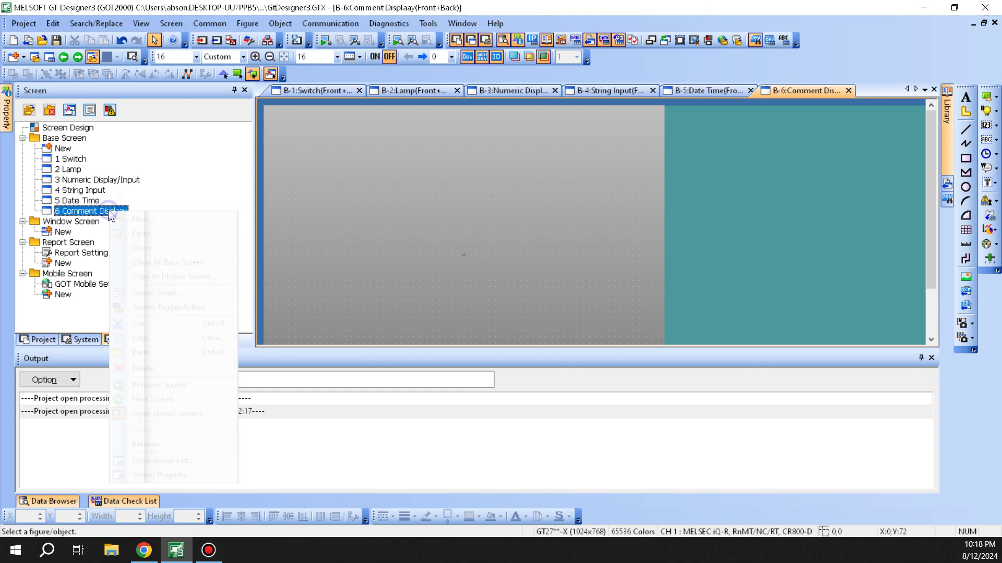
{"action": "left_click", "coordinate": [152, 448]}
{"action": "key", "text": "End"}
{"action": "key", "text": "Left"}
{"action": "key", "text": "BackSpace"}
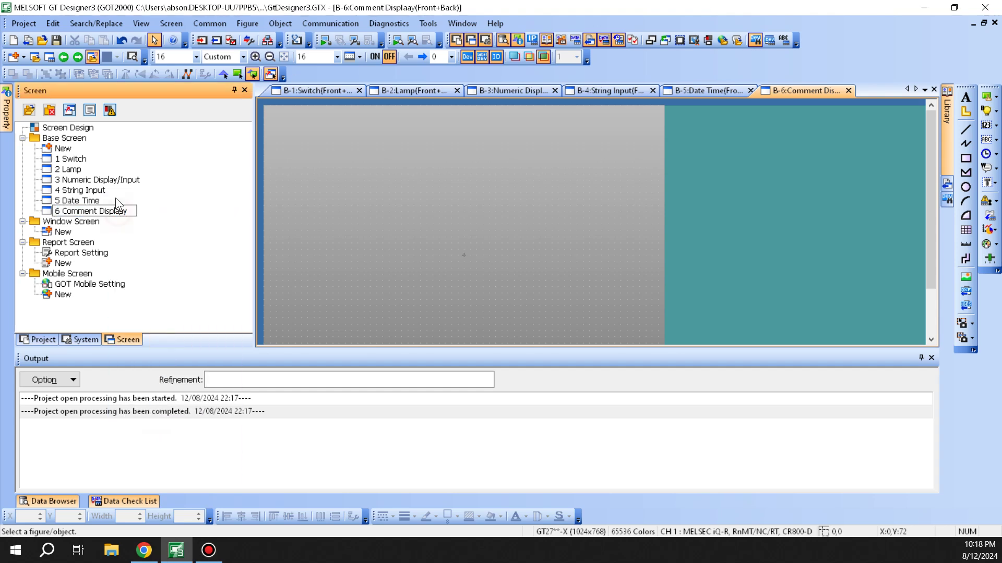
{"action": "key", "text": "Return"}
{"action": "left_click", "coordinate": [475, 254]}
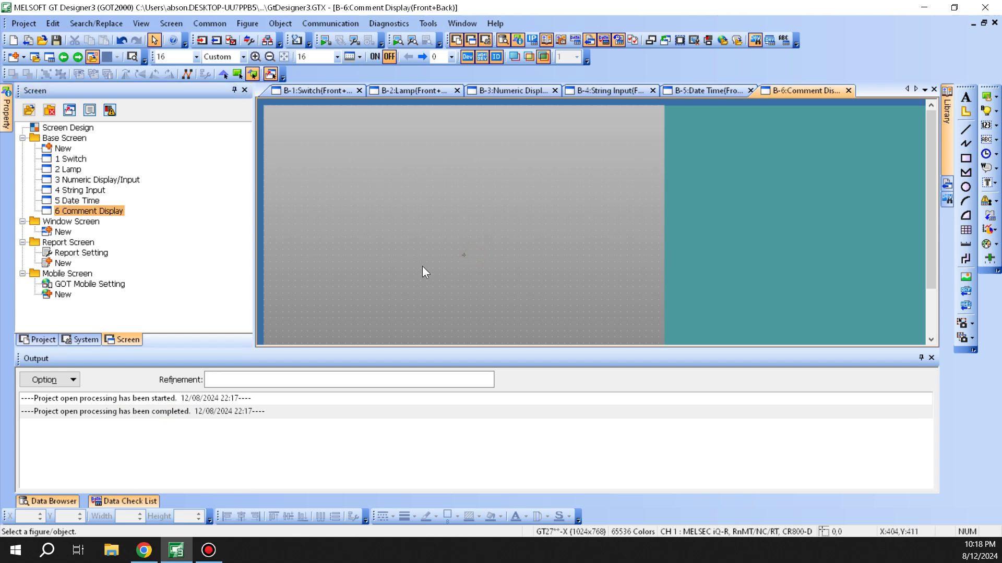
Place a bit comment display, 481 by 97 at 144,48, near the screen's top-left
{"action": "left_click", "coordinate": [280, 23]}
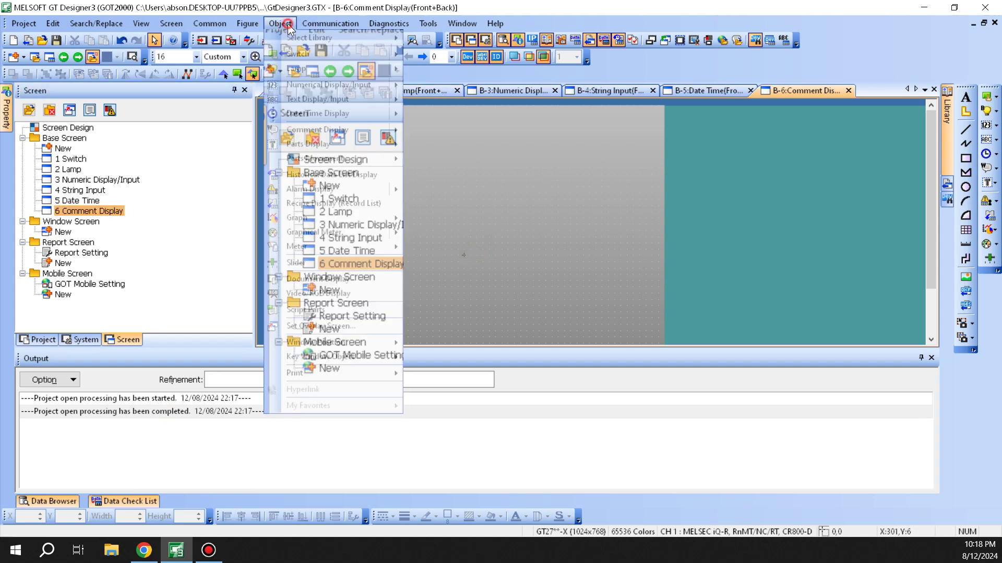
{"action": "mouse_move", "coordinate": [348, 130]}
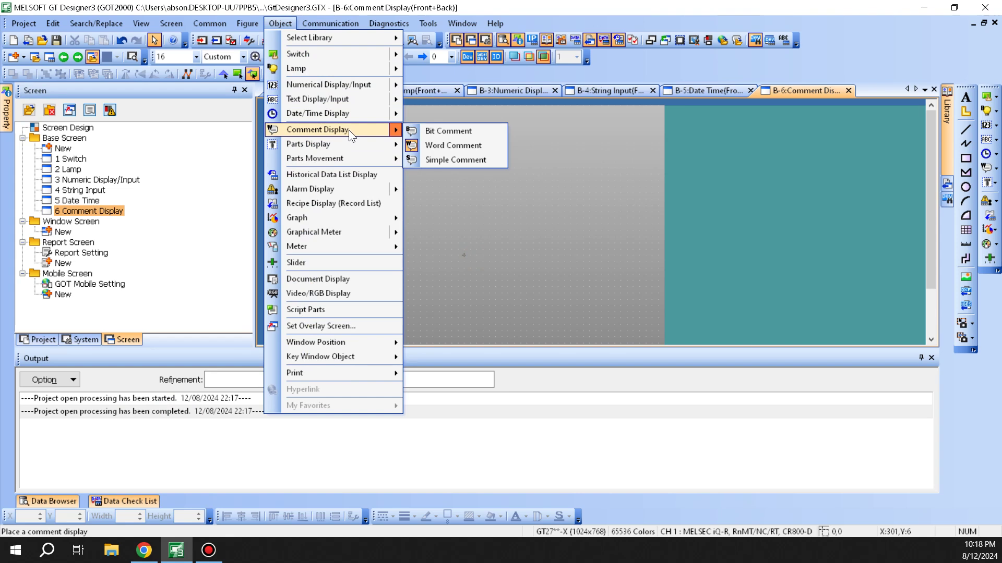
{"action": "left_click", "coordinate": [472, 130]}
{"action": "left_click_drag", "start_coordinate": [320, 124], "coordinate": [511, 162]}
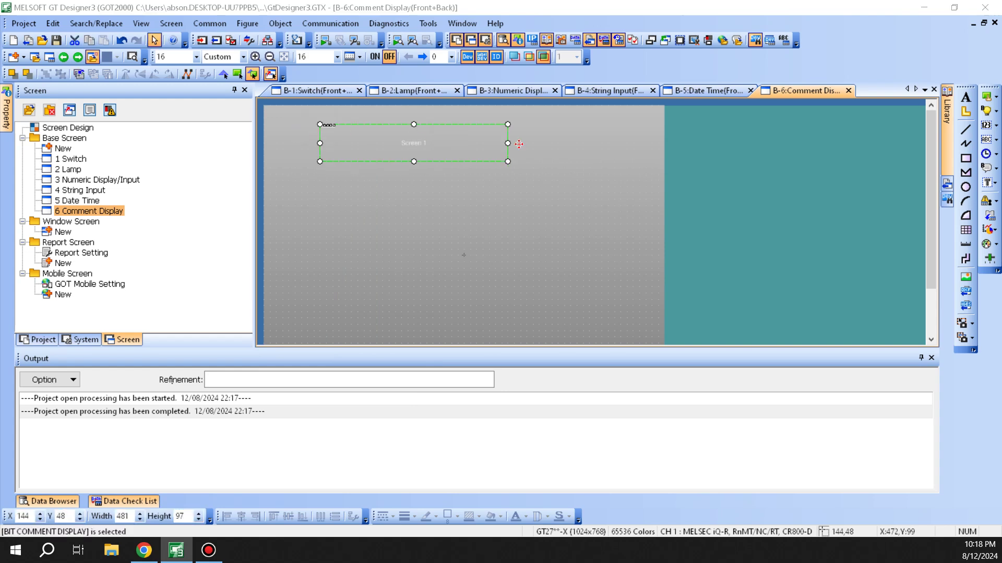
Give the bit comment display the Square_3D_Fixed Width : Rect_2 shape, enlarging it to 513 by 113
{"action": "double_click", "coordinate": [452, 142]}
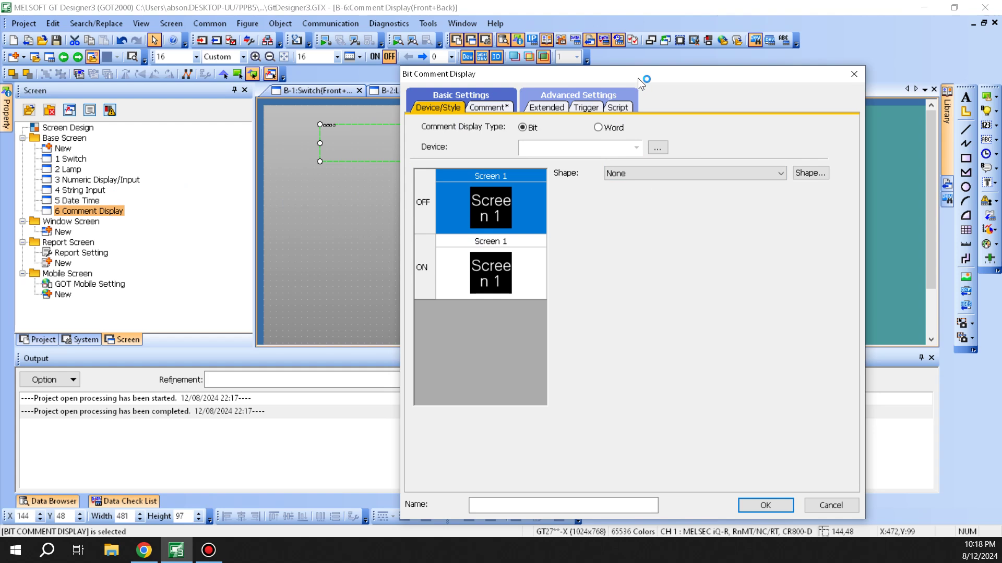
{"action": "mouse_move", "coordinate": [637, 78]}
{"action": "left_mouse_down"}
{"action": "mouse_move", "coordinate": [608, 83]}
{"action": "mouse_move", "coordinate": [621, 85]}
{"action": "left_mouse_up"}
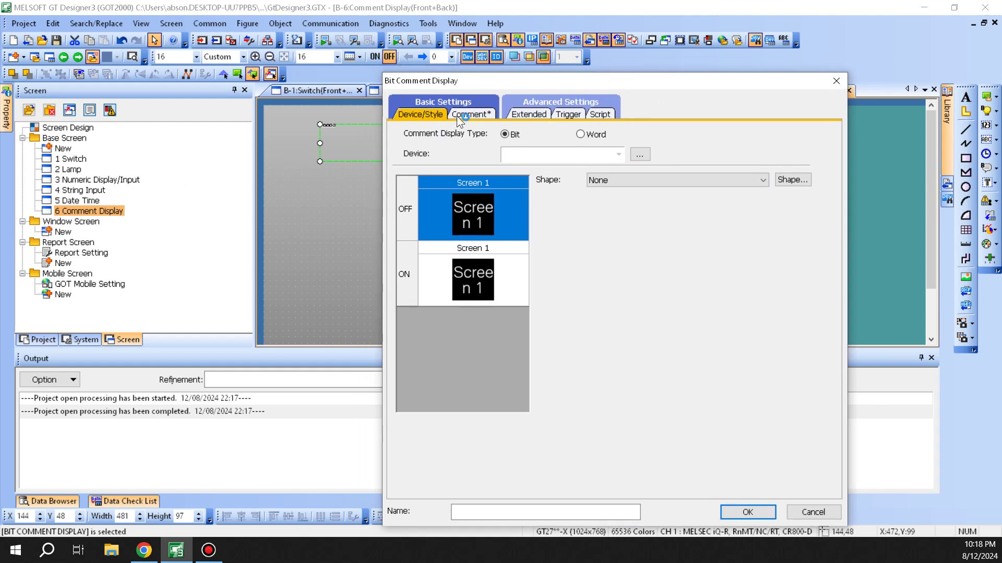
{"action": "left_click", "coordinate": [704, 180]}
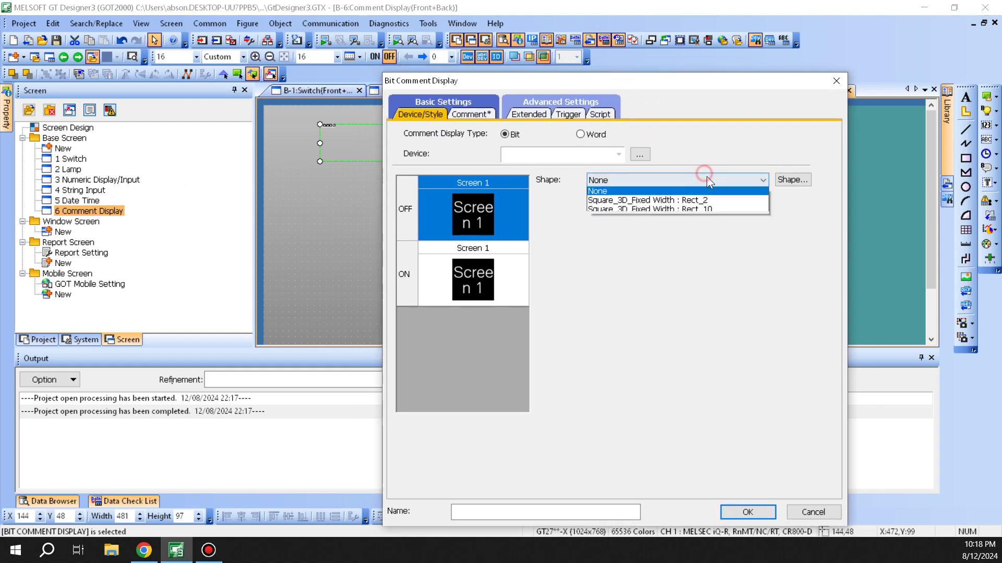
{"action": "left_click", "coordinate": [635, 201]}
{"action": "mouse_move", "coordinate": [649, 85]}
{"action": "left_mouse_down"}
{"action": "mouse_move", "coordinate": [671, 86]}
{"action": "mouse_move", "coordinate": [656, 91]}
{"action": "left_mouse_up"}
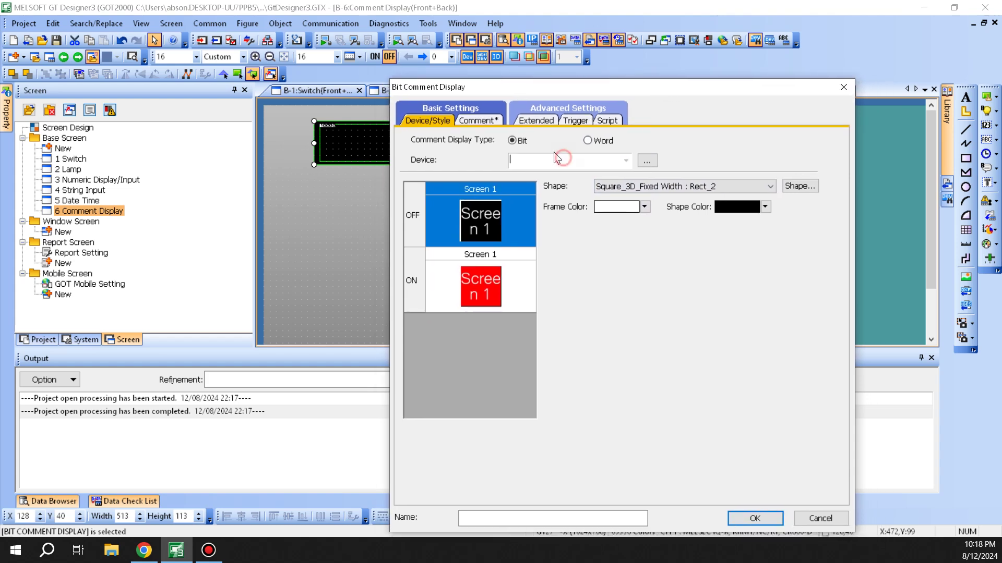
{"action": "left_click", "coordinate": [479, 121]}
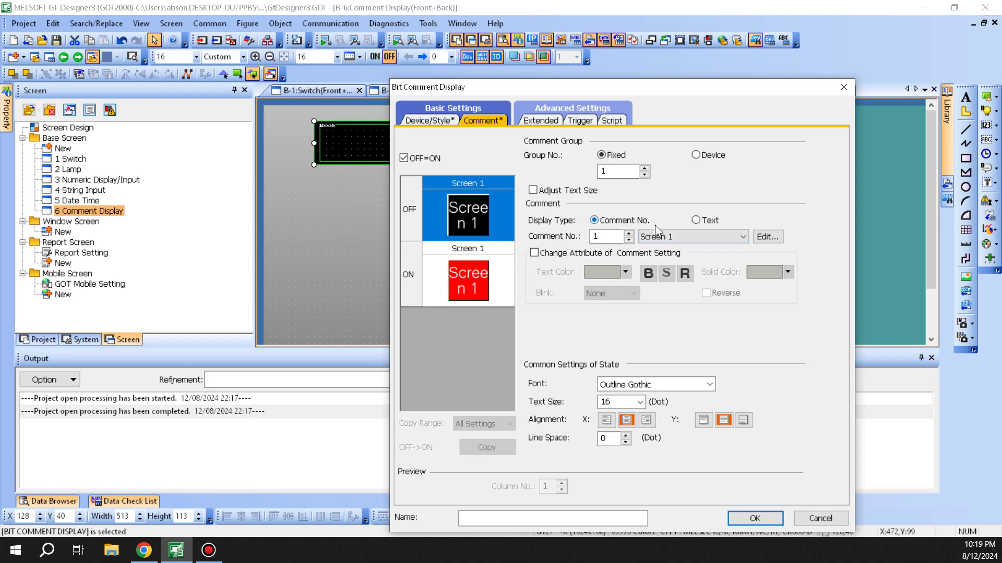
Switch the bit comment display's Group No. from fixed to Device, leaving the comment list unchanged
{"action": "left_click", "coordinate": [736, 237]}
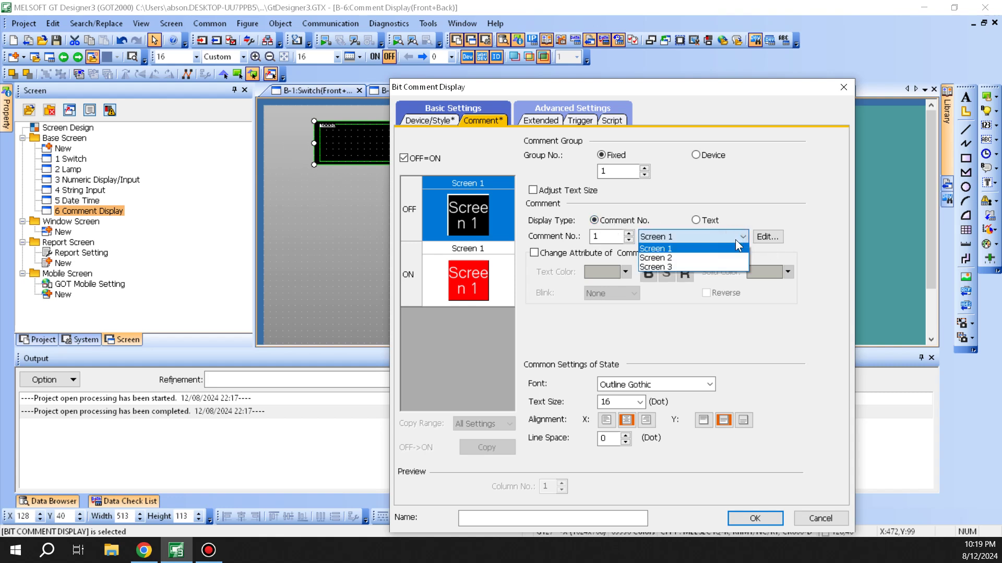
{"action": "left_click", "coordinate": [764, 171]}
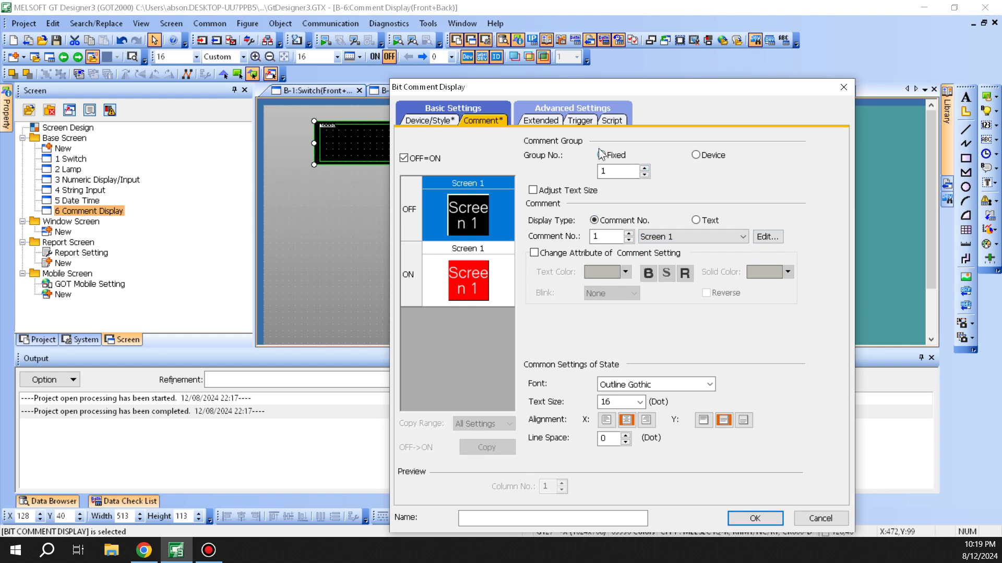
{"action": "left_click", "coordinate": [721, 159]}
{"action": "left_click_drag", "start_coordinate": [649, 82], "coordinate": [627, 53]}
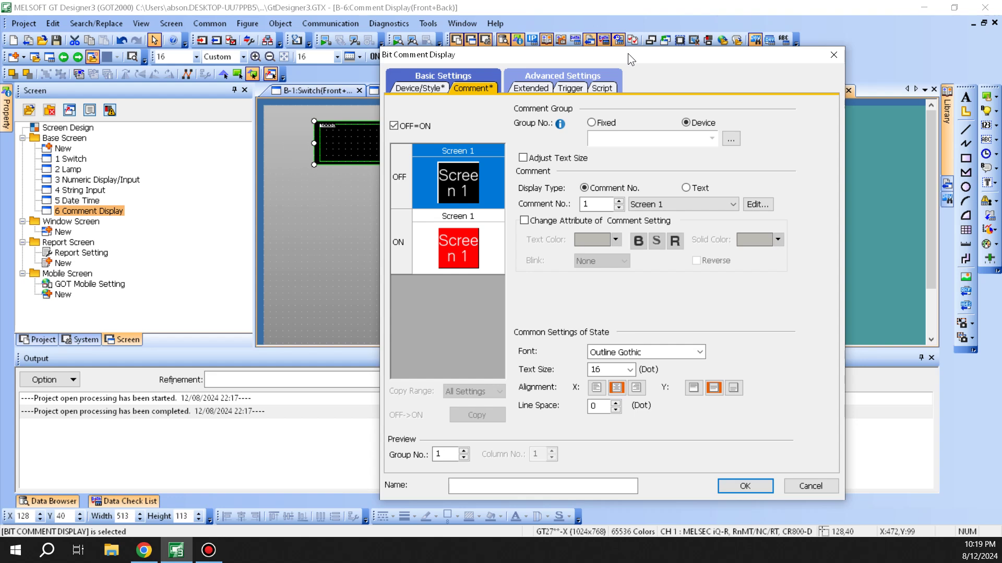
Set the bit comment display's comment number to 3, 'Screen 3'
{"action": "left_click", "coordinate": [707, 203]}
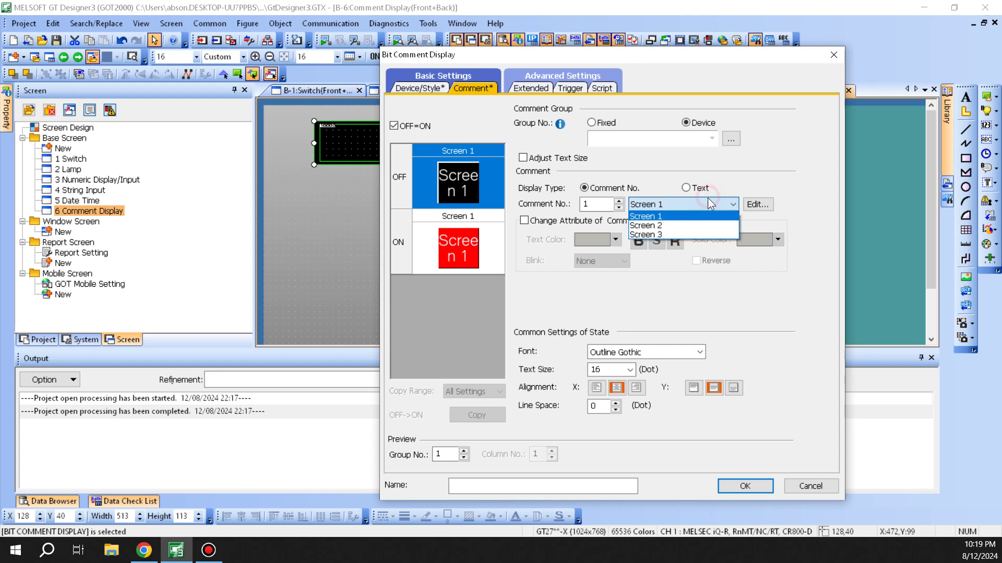
{"action": "left_click", "coordinate": [699, 225]}
{"action": "left_click", "coordinate": [688, 203]}
{"action": "left_click", "coordinate": [675, 232]}
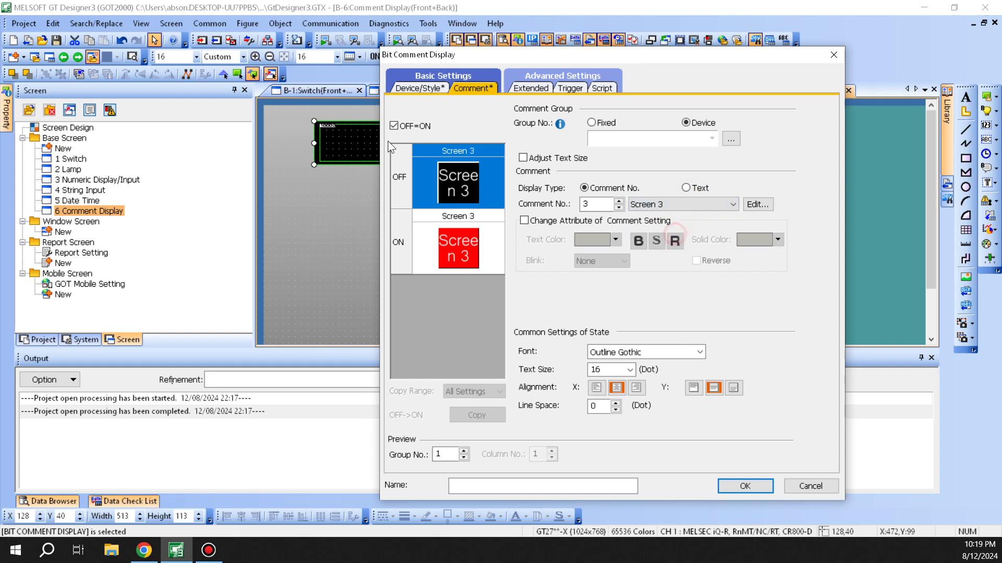
{"action": "left_click", "coordinate": [447, 211]}
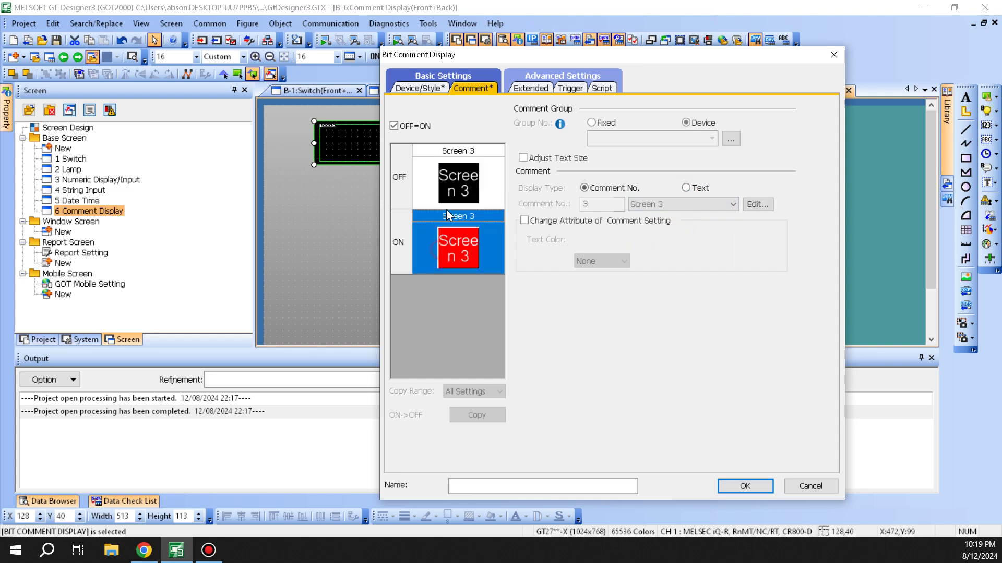
{"action": "left_click", "coordinate": [445, 179]}
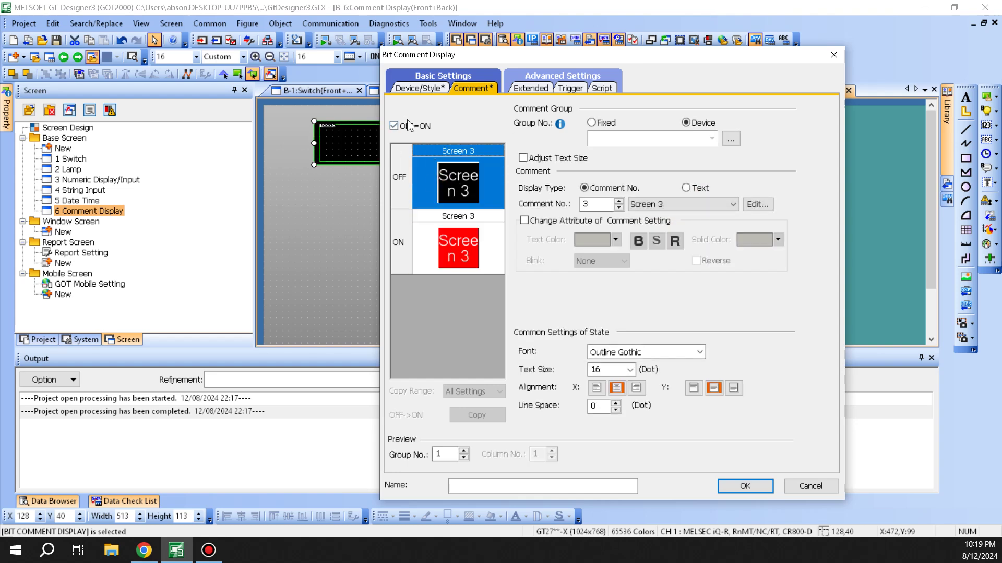
Uncheck OFF=ON so the ON and OFF states can have separate settings
{"action": "left_click", "coordinate": [422, 217]}
{"action": "left_click", "coordinate": [394, 125]}
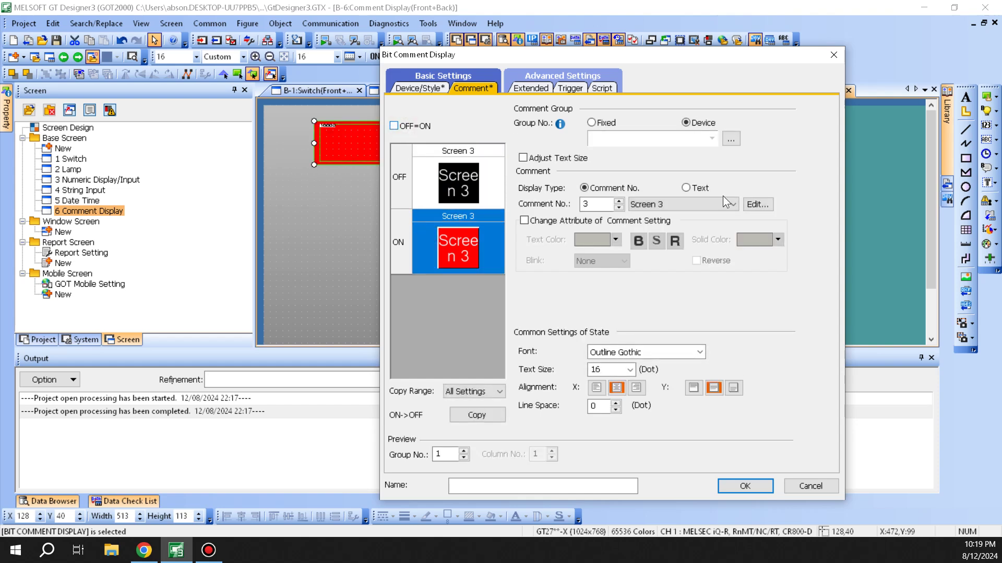
{"action": "left_click", "coordinate": [717, 204]}
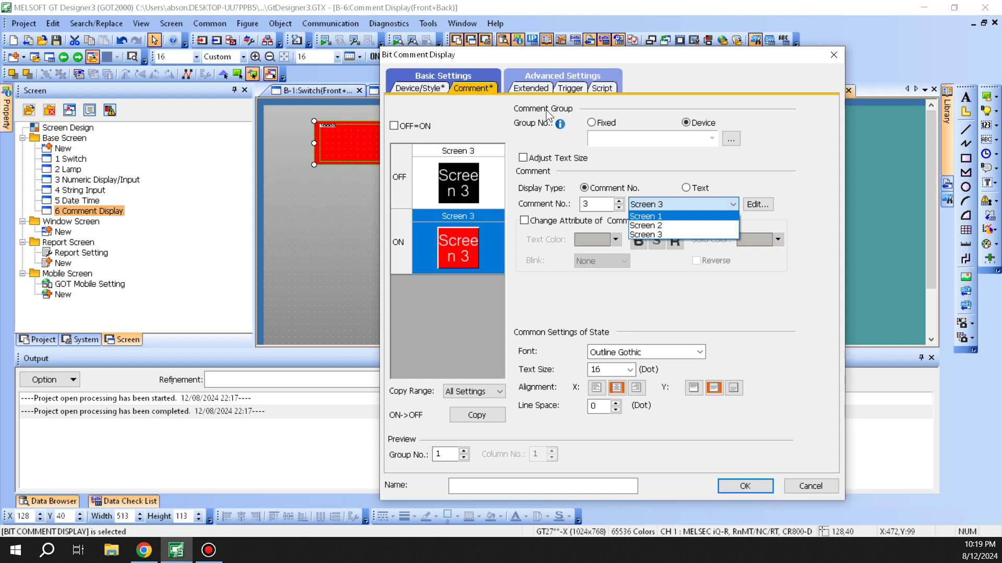
{"action": "left_click", "coordinate": [539, 89]}
{"action": "left_click", "coordinate": [539, 88]}
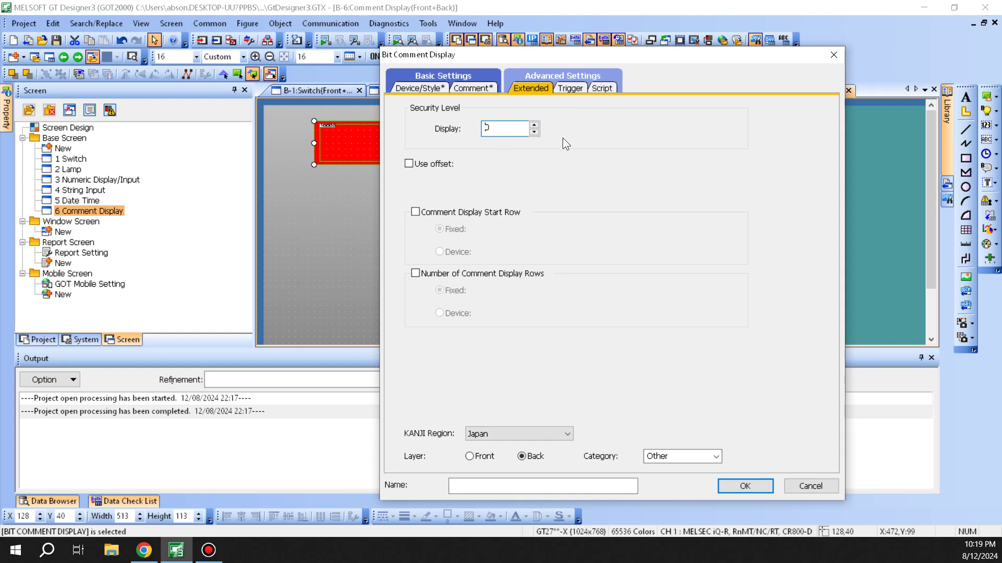
Toggle Start Row, Display Rows and Use offset on and back off, leaving extended options unchanged
{"action": "left_click", "coordinate": [458, 212]}
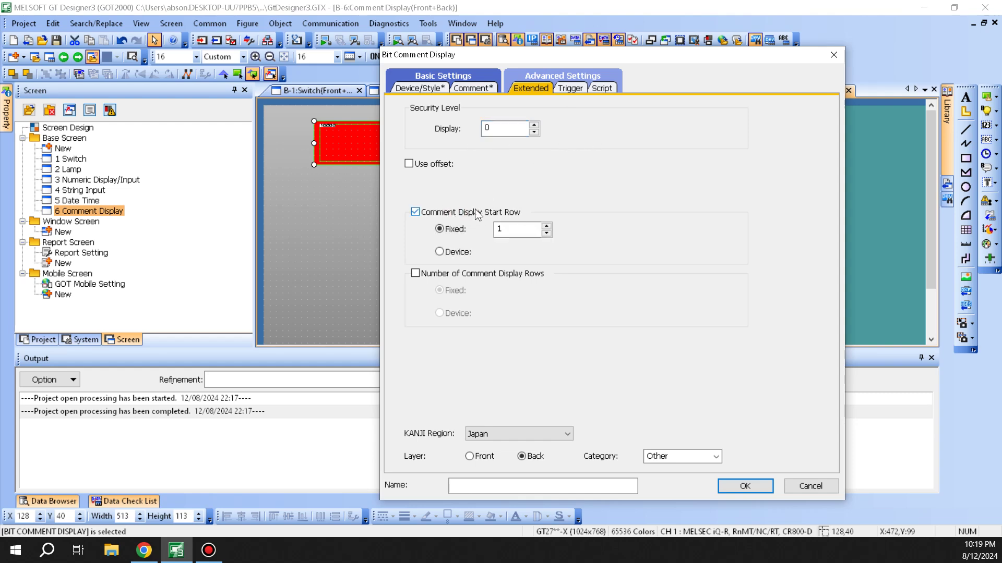
{"action": "left_click", "coordinate": [481, 274]}
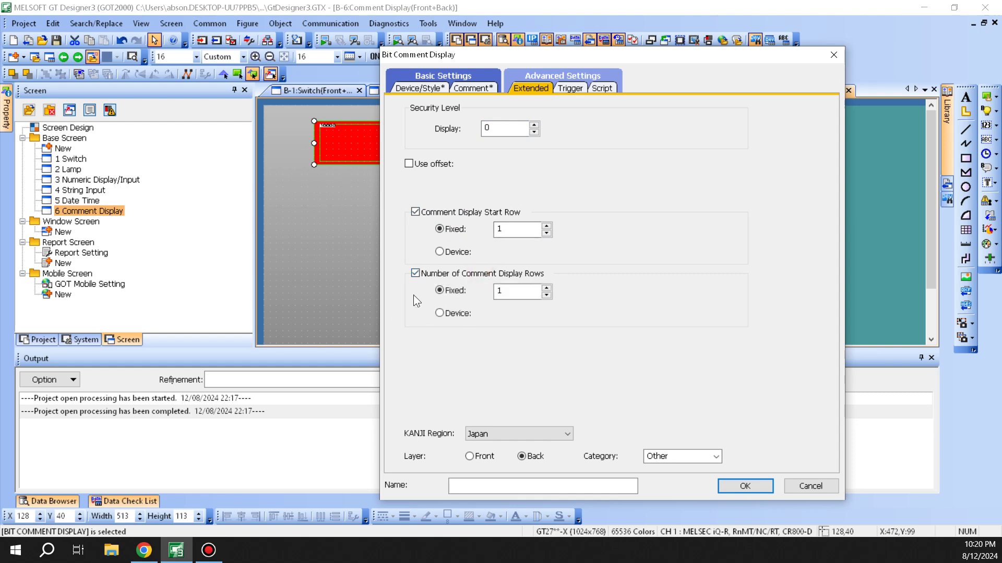
{"action": "left_click", "coordinate": [455, 273]}
{"action": "left_click", "coordinate": [465, 214]}
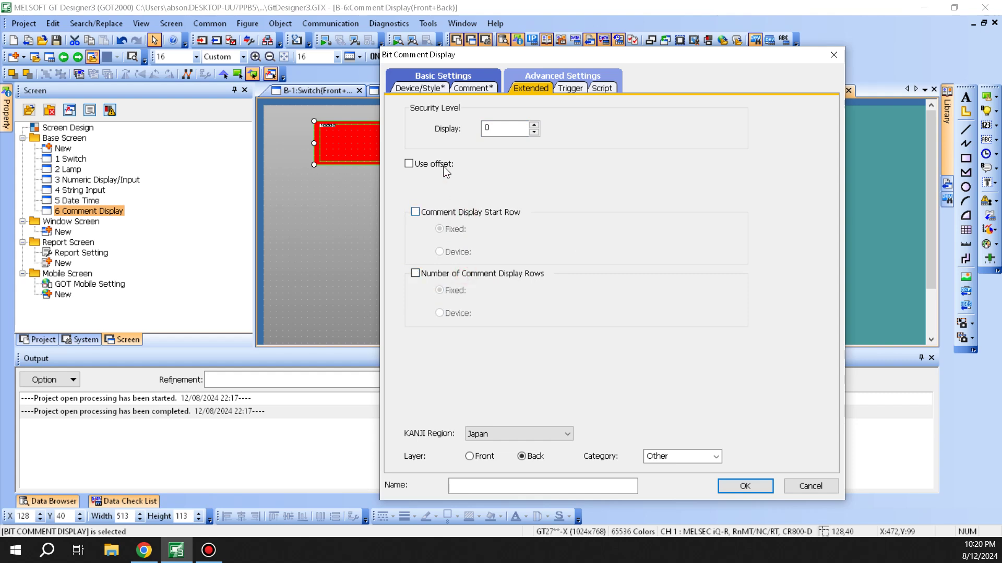
{"action": "left_click", "coordinate": [443, 165]}
{"action": "left_click", "coordinate": [441, 164]}
{"action": "left_click", "coordinate": [570, 88]}
Enable display/hide control for the bit comment display, keeping trigger type Ordinary
{"action": "left_click", "coordinate": [437, 109]}
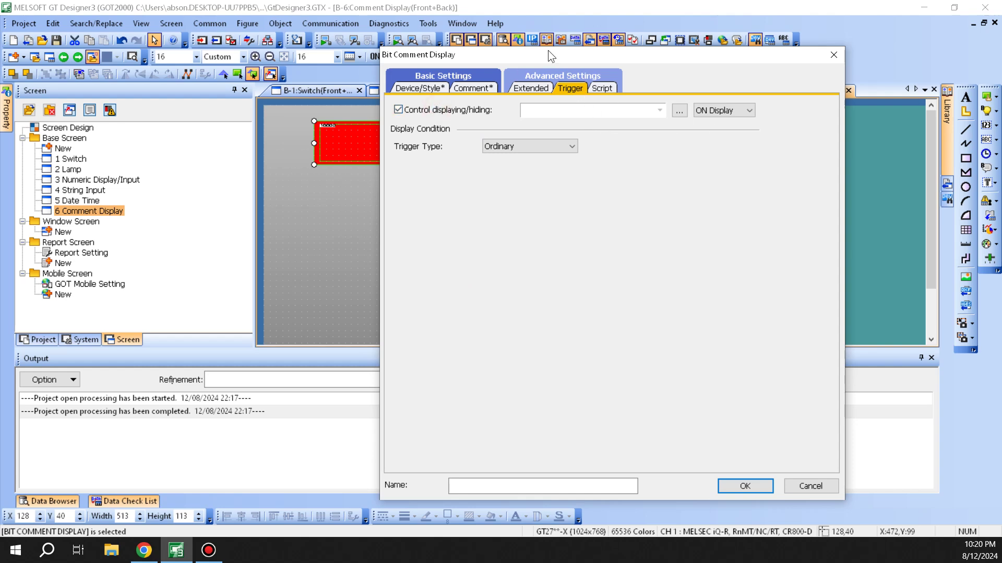
{"action": "left_click", "coordinate": [533, 148]}
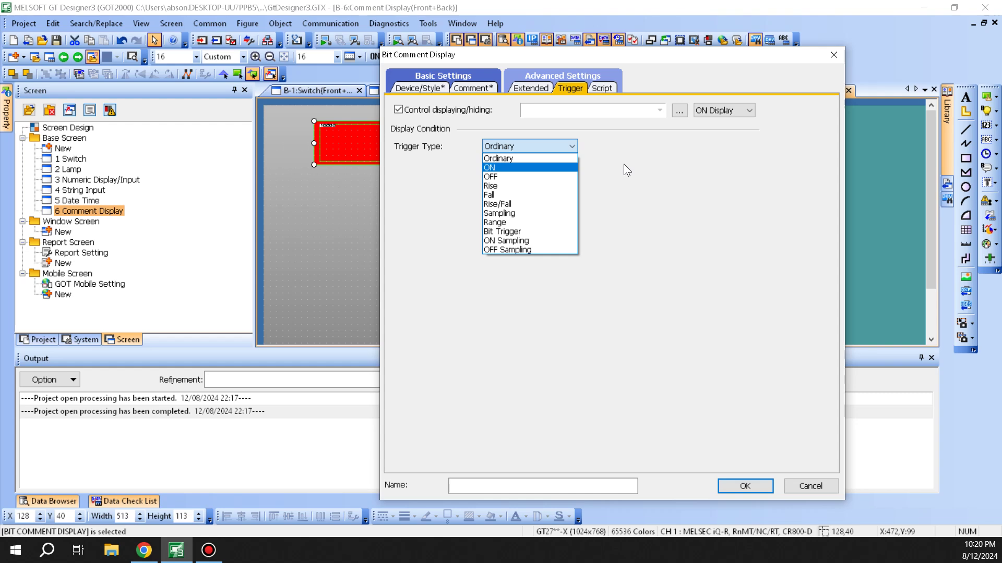
{"action": "left_click", "coordinate": [754, 214]}
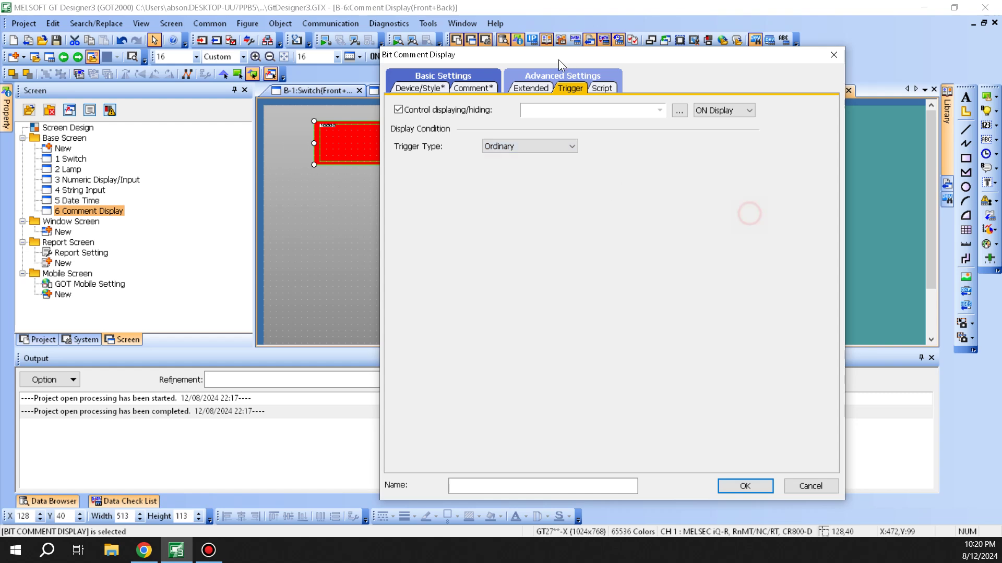
Turn on Use Object Script and confirm the bit comment display settings
{"action": "left_click", "coordinate": [609, 87]}
{"action": "left_click", "coordinate": [419, 110]}
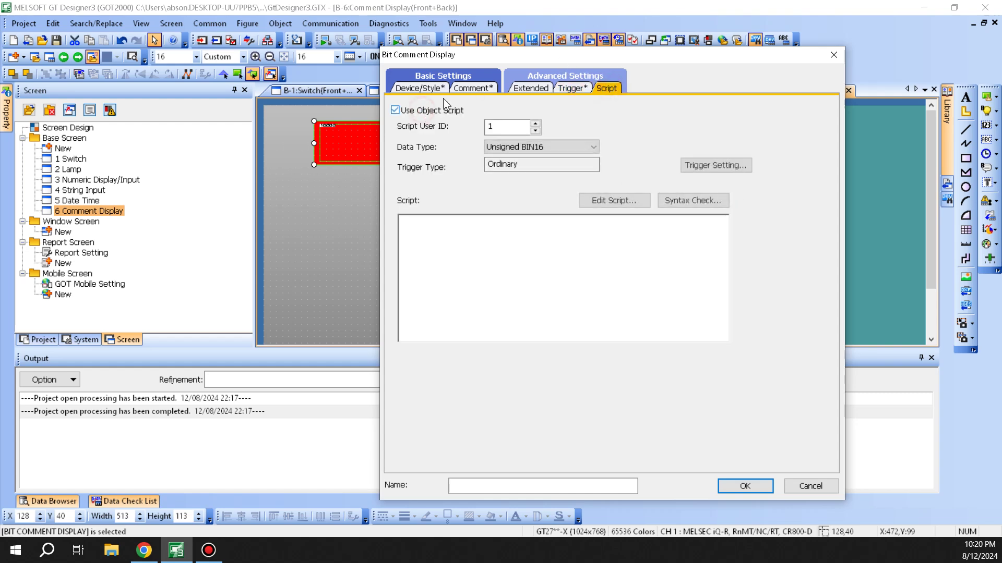
{"action": "left_click_drag", "start_coordinate": [599, 57], "coordinate": [530, 74]}
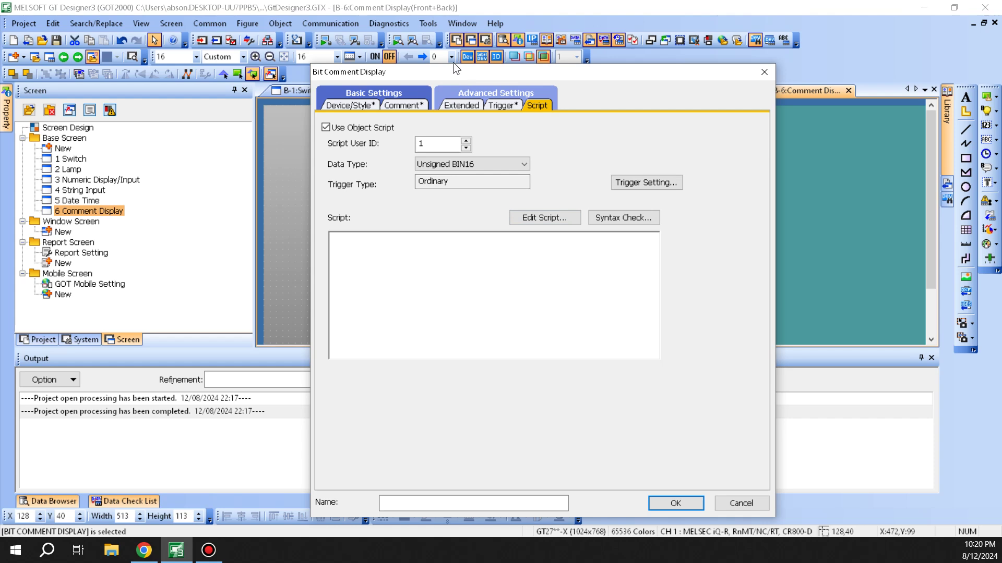
{"action": "left_click", "coordinate": [675, 503]}
Place a word comment display, 497 by 129 at 144,304, below the bit comment display
{"action": "left_click", "coordinate": [282, 23]}
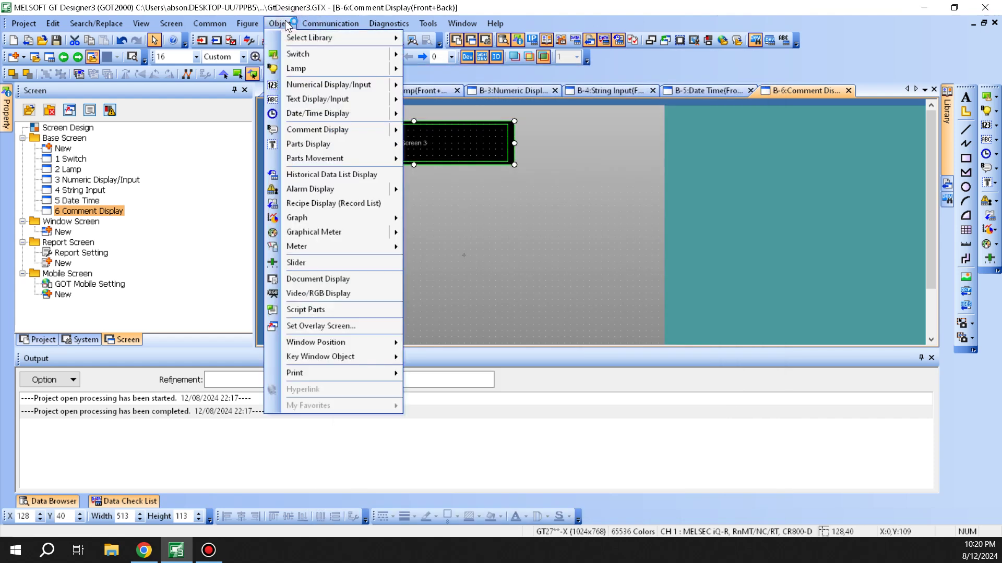
{"action": "left_click", "coordinate": [329, 130]}
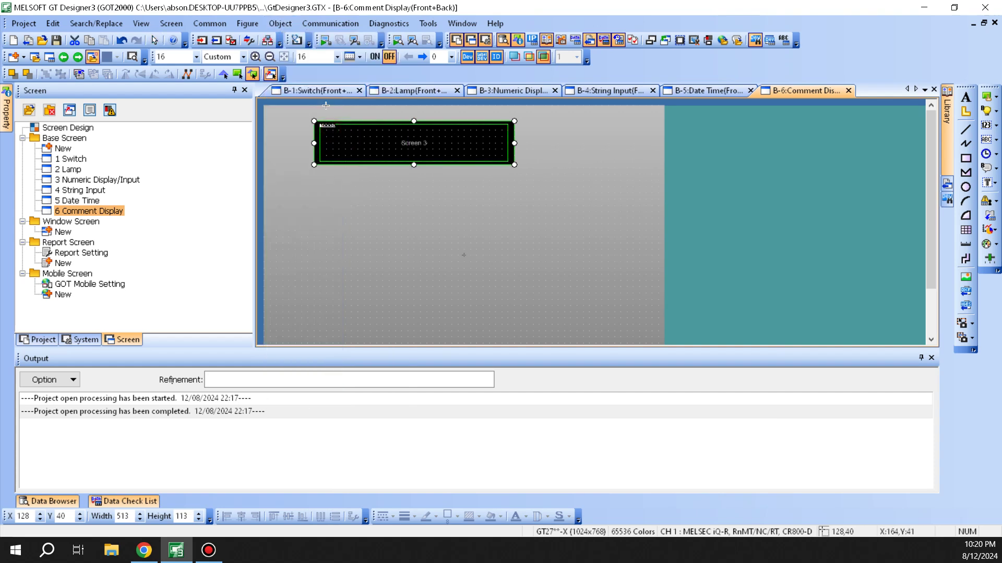
{"action": "left_click", "coordinate": [282, 23]}
{"action": "mouse_move", "coordinate": [341, 135]}
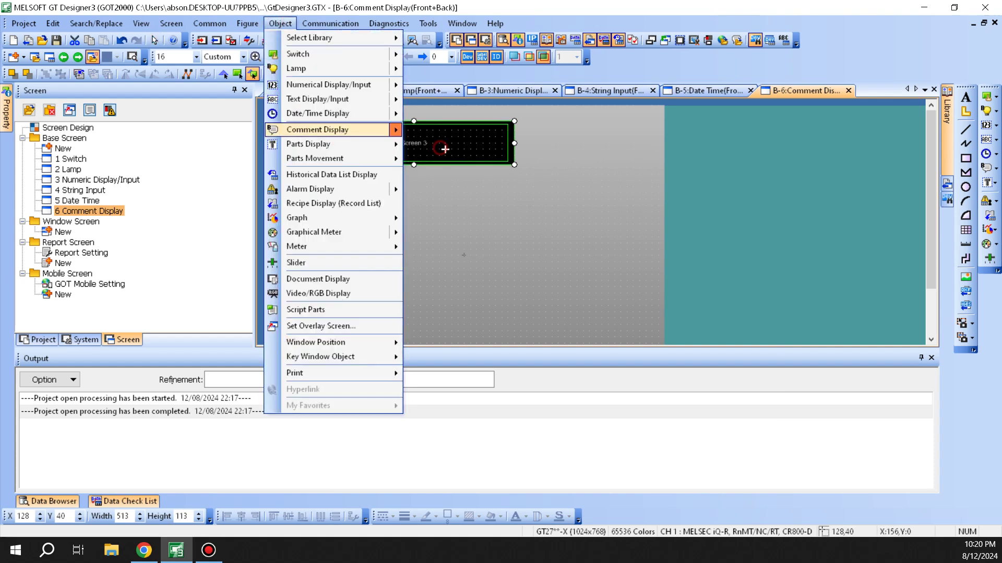
{"action": "left_click", "coordinate": [453, 145]}
{"action": "left_click_drag", "start_coordinate": [320, 224], "coordinate": [513, 272]}
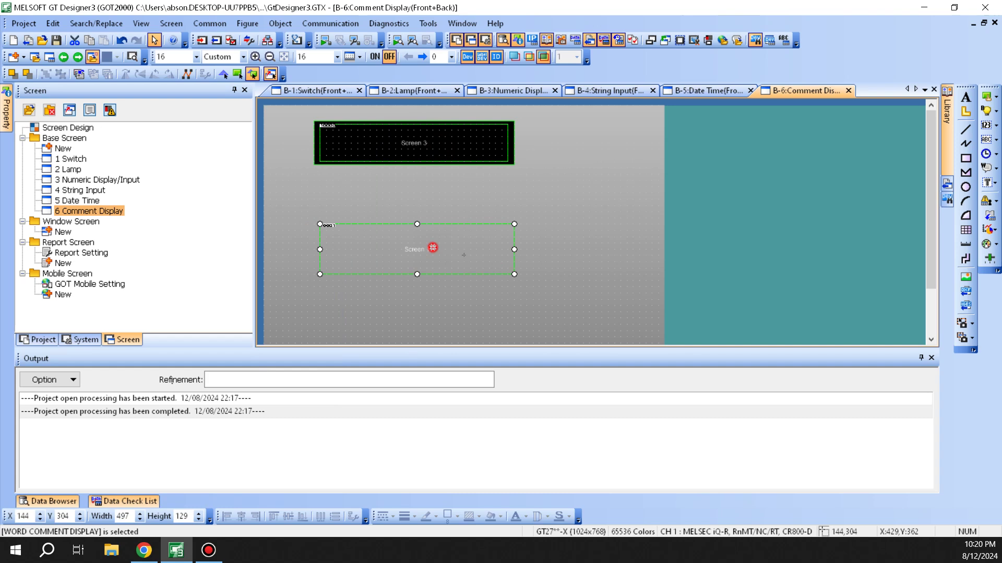
{"action": "double_click", "coordinate": [431, 247]}
Give the word comment display the Square_3D_Fixed Width : Rect_10 frame shape
{"action": "left_click_drag", "start_coordinate": [410, 53], "coordinate": [498, 76]}
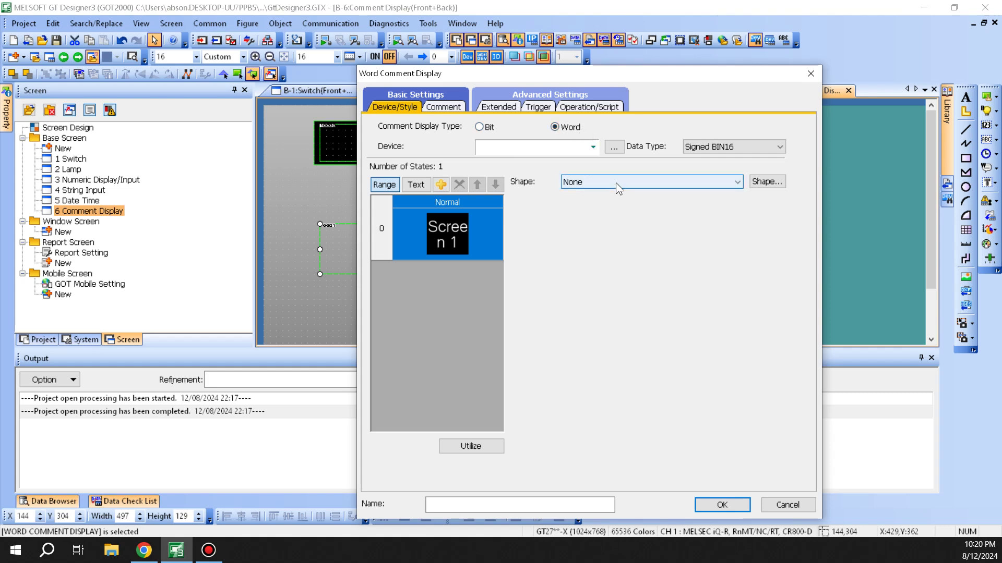
{"action": "left_click", "coordinate": [616, 183]}
{"action": "left_click", "coordinate": [605, 204]}
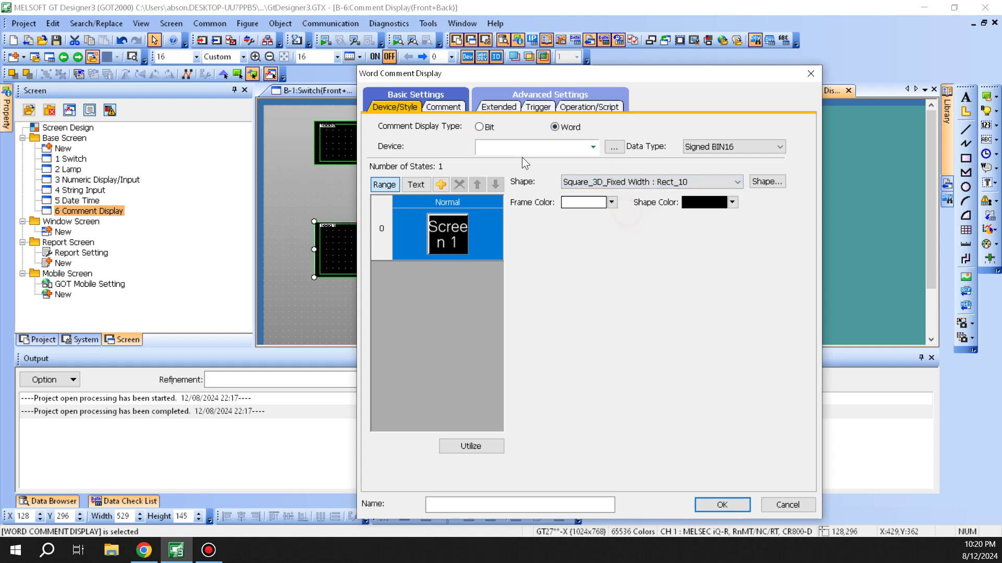
Set the word comment display type to Indirect Device and preview comment 1, 'Screen 1'
{"action": "left_click", "coordinate": [451, 105]}
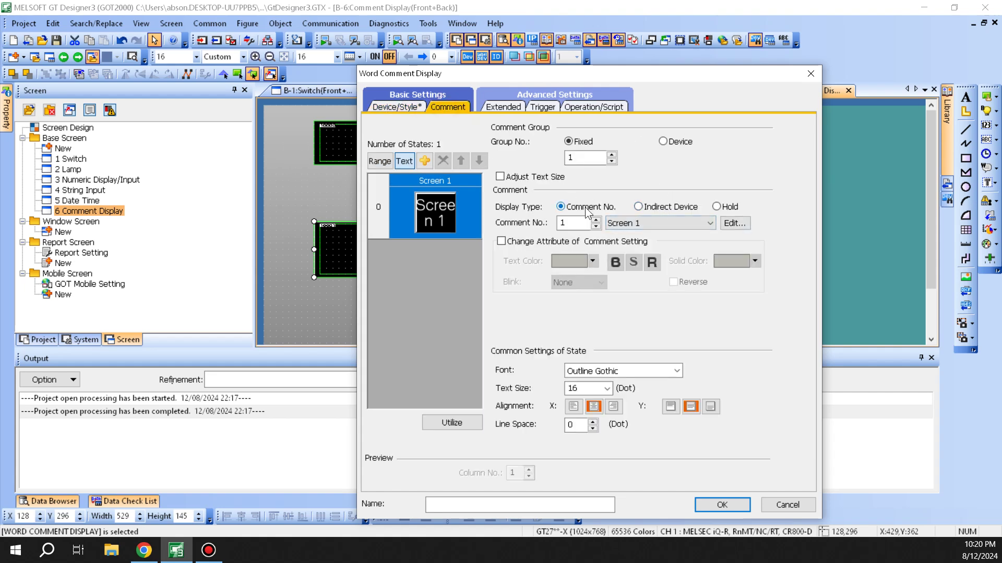
{"action": "left_click", "coordinate": [678, 223]}
{"action": "left_click", "coordinate": [677, 205]}
{"action": "left_click", "coordinate": [678, 205]}
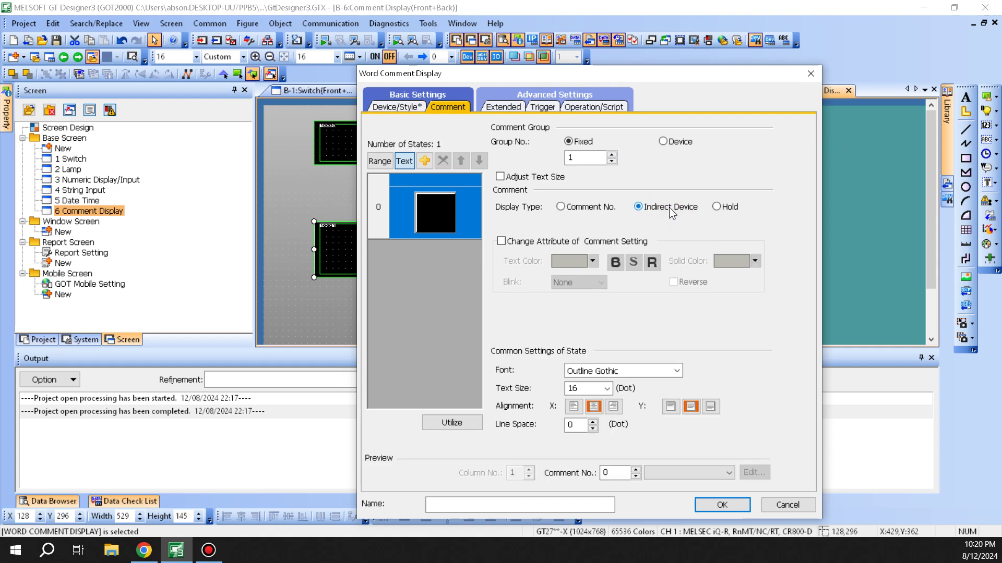
{"action": "left_click", "coordinate": [397, 107]}
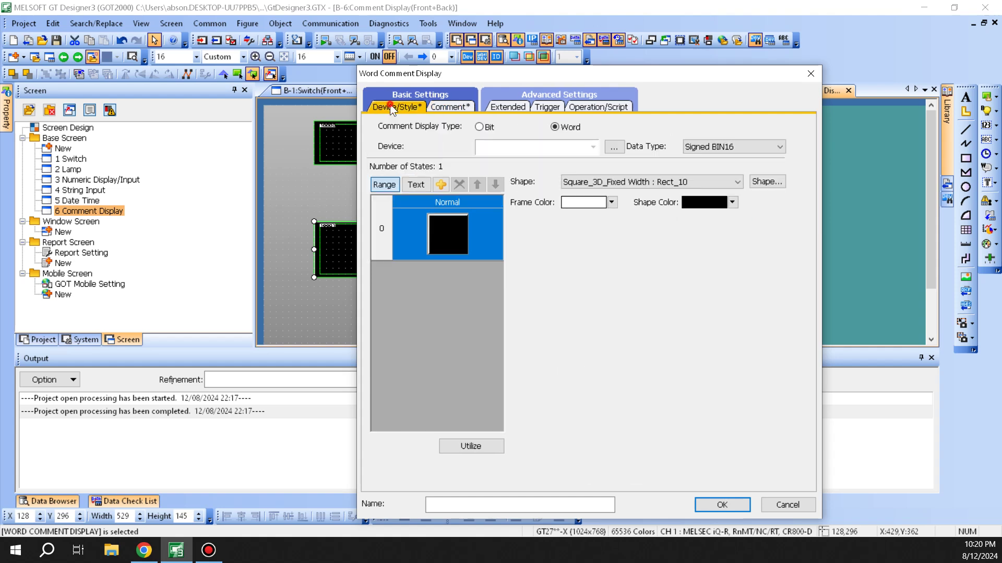
{"action": "left_click", "coordinate": [449, 107]}
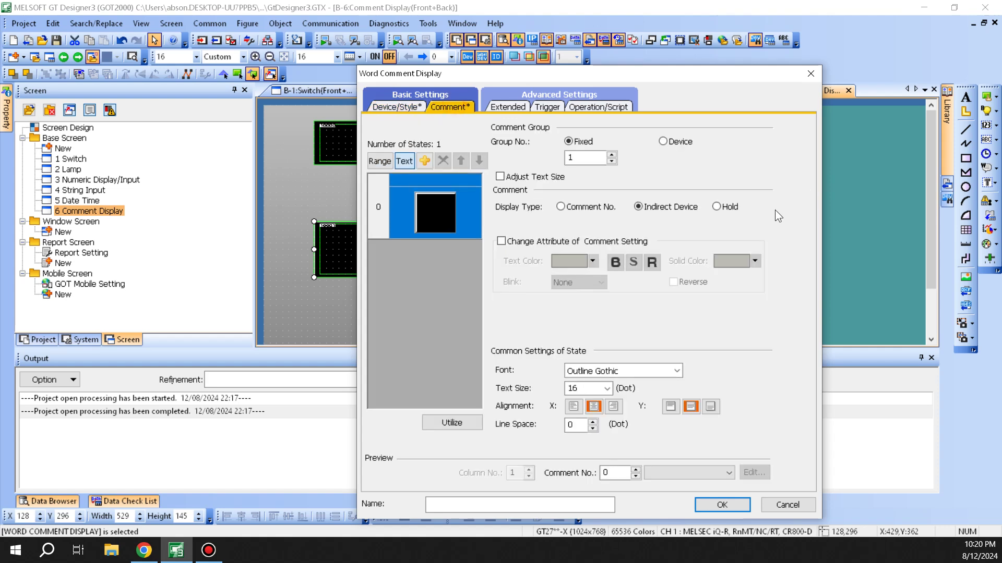
{"action": "left_click", "coordinate": [717, 206]}
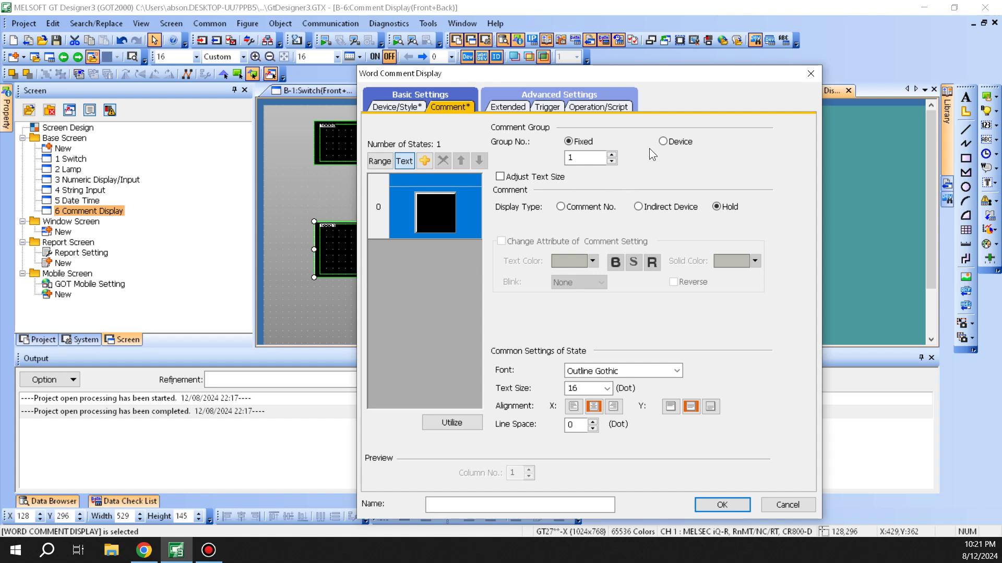
{"action": "left_click", "coordinate": [640, 206]}
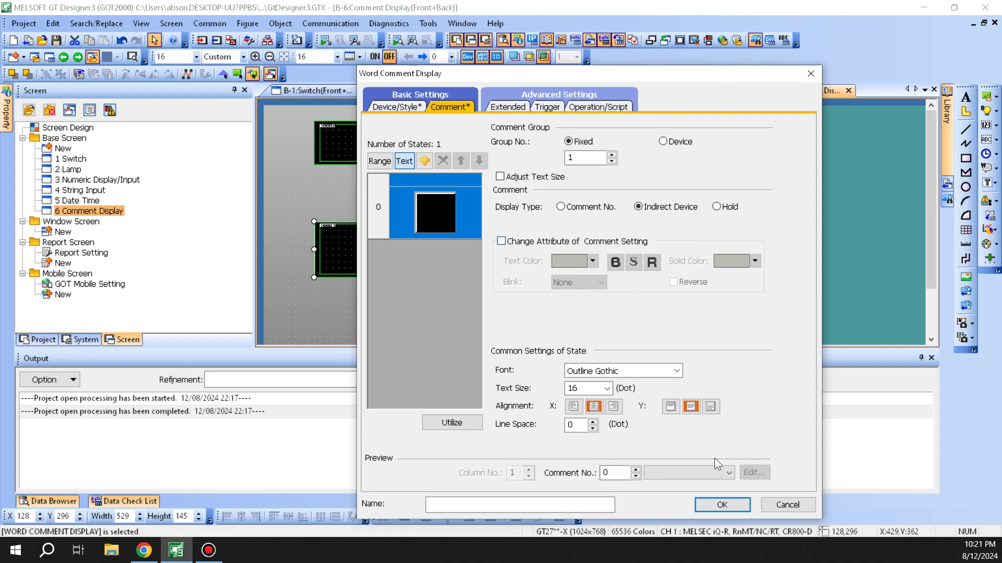
{"action": "left_click", "coordinate": [719, 473]}
{"action": "left_click", "coordinate": [690, 485]}
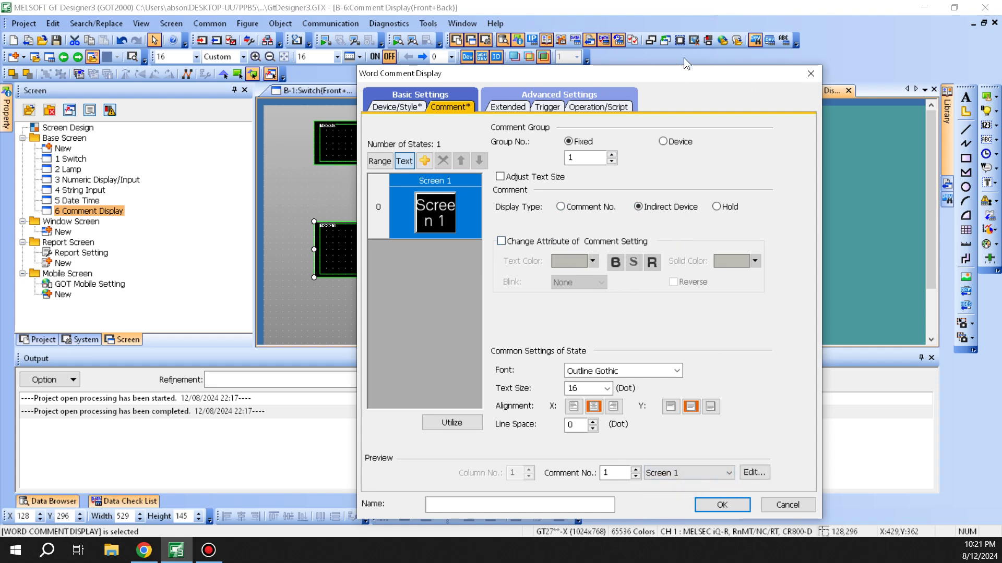
{"action": "left_click_drag", "start_coordinate": [667, 81], "coordinate": [794, 70]}
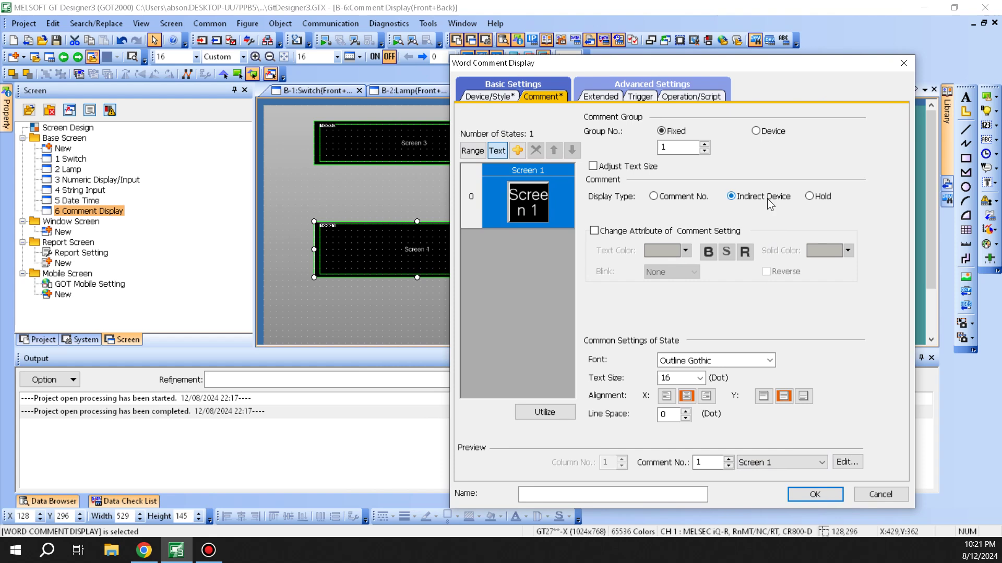
{"action": "left_click", "coordinate": [487, 98]}
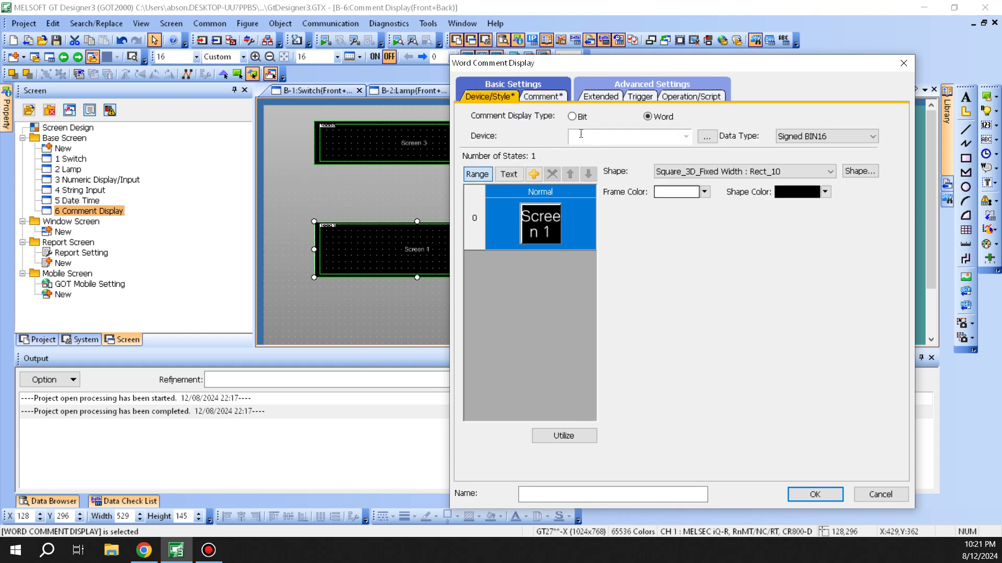
{"action": "left_click", "coordinate": [542, 97]}
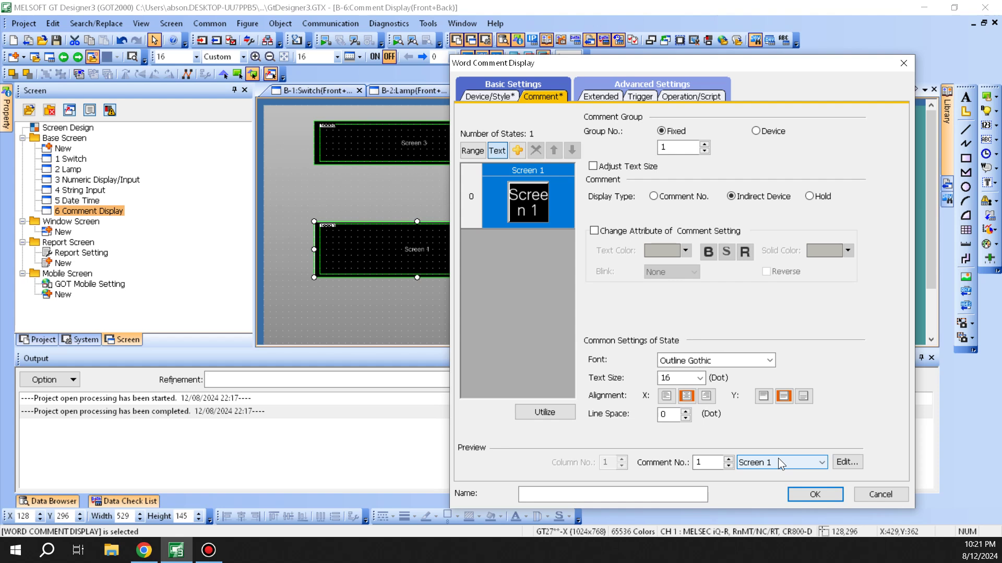
{"action": "left_click", "coordinate": [489, 96]}
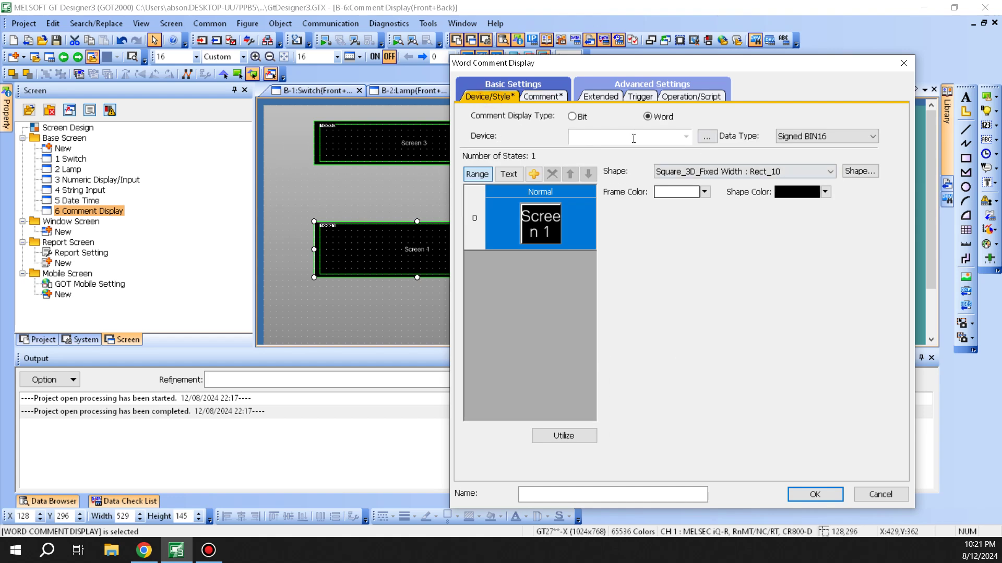
{"action": "left_click", "coordinate": [543, 97]}
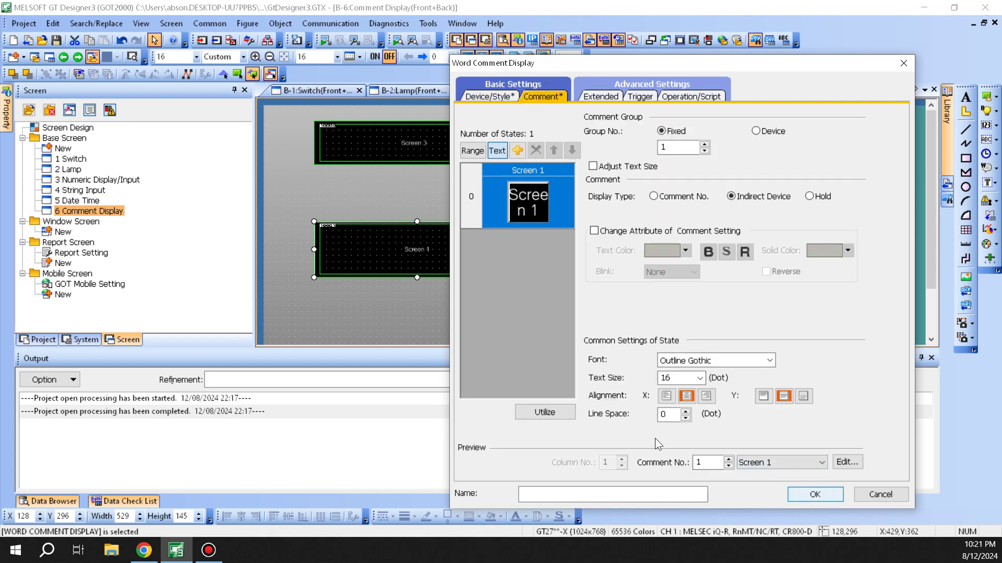
Add two more states to the word comment display, set them to Indirect Device comments, and confirm
{"action": "left_click", "coordinate": [518, 151]}
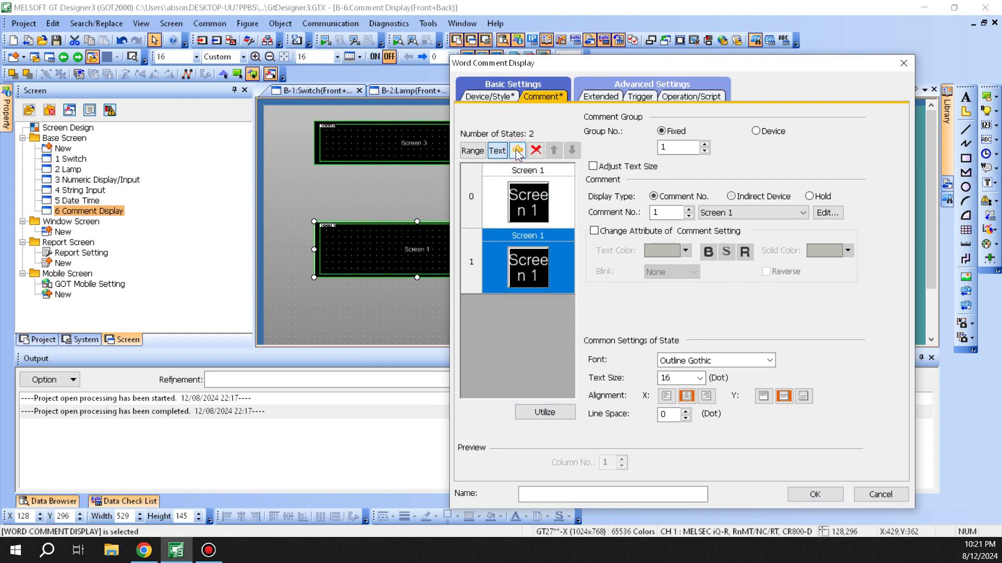
{"action": "left_click", "coordinate": [518, 151]}
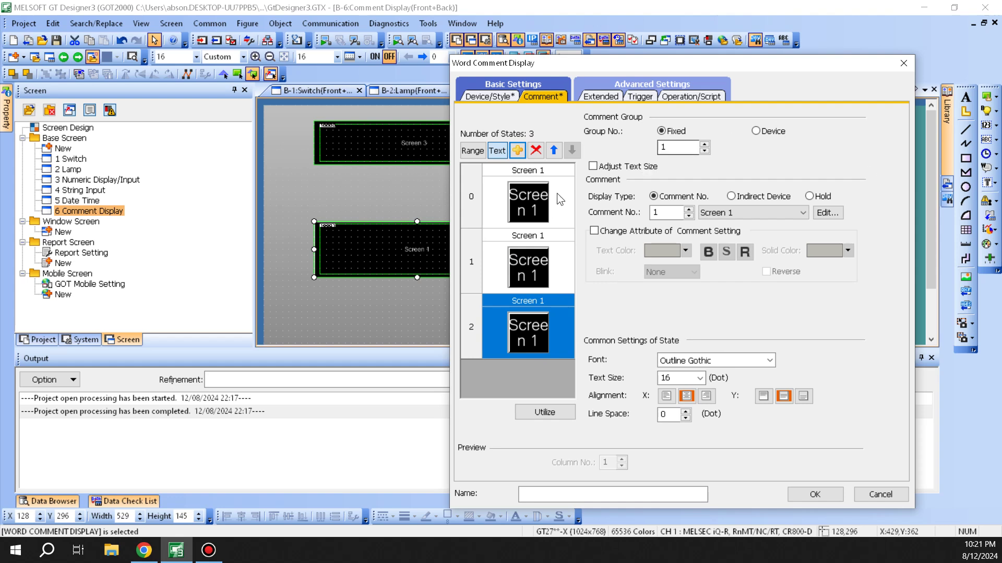
{"action": "left_click", "coordinate": [526, 252]}
{"action": "left_click", "coordinate": [731, 196]}
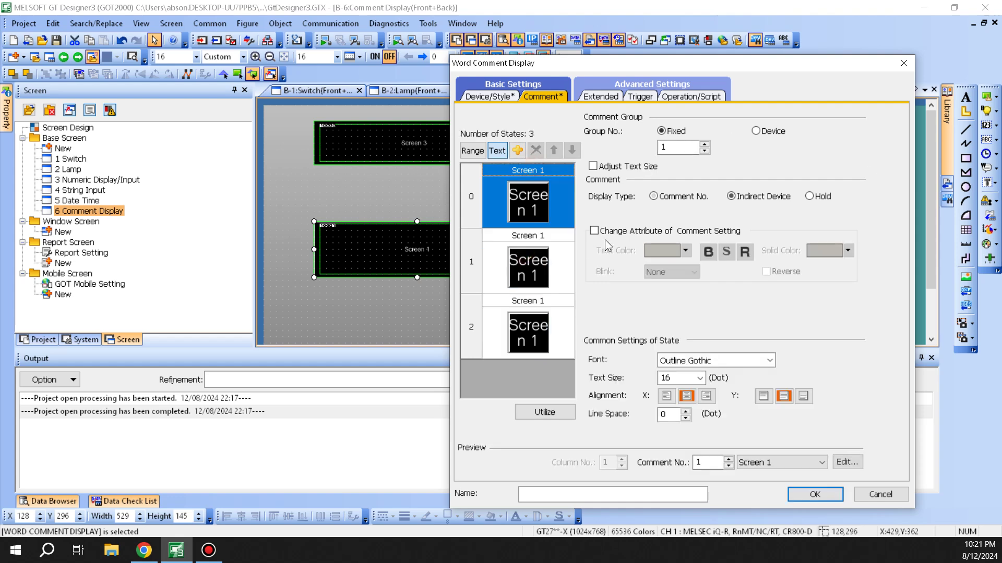
{"action": "left_click", "coordinate": [526, 262]}
{"action": "left_click", "coordinate": [523, 193]}
{"action": "left_click", "coordinate": [814, 495]}
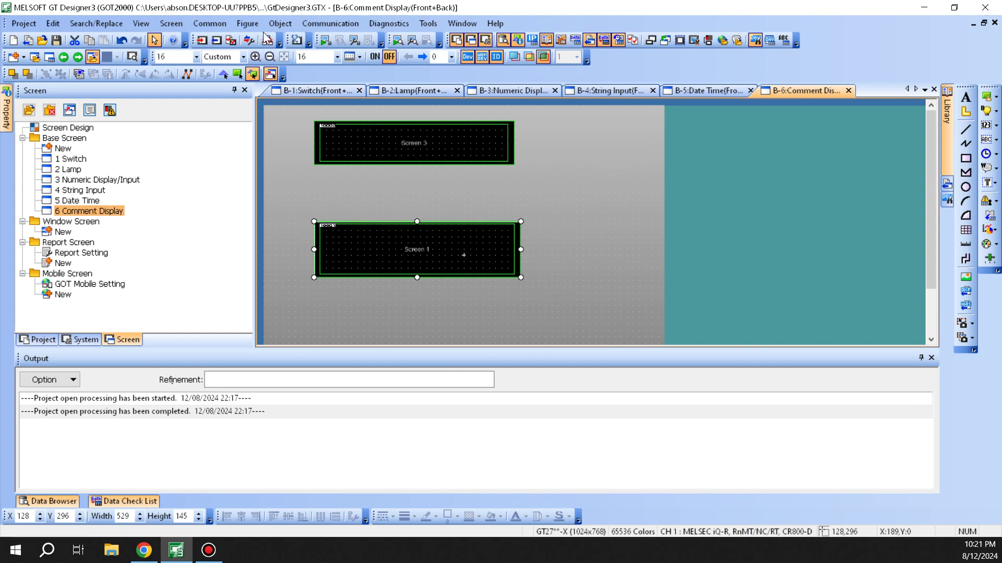
Draw a new simple comment display between the two existing comment displays
{"action": "left_click", "coordinate": [280, 24]}
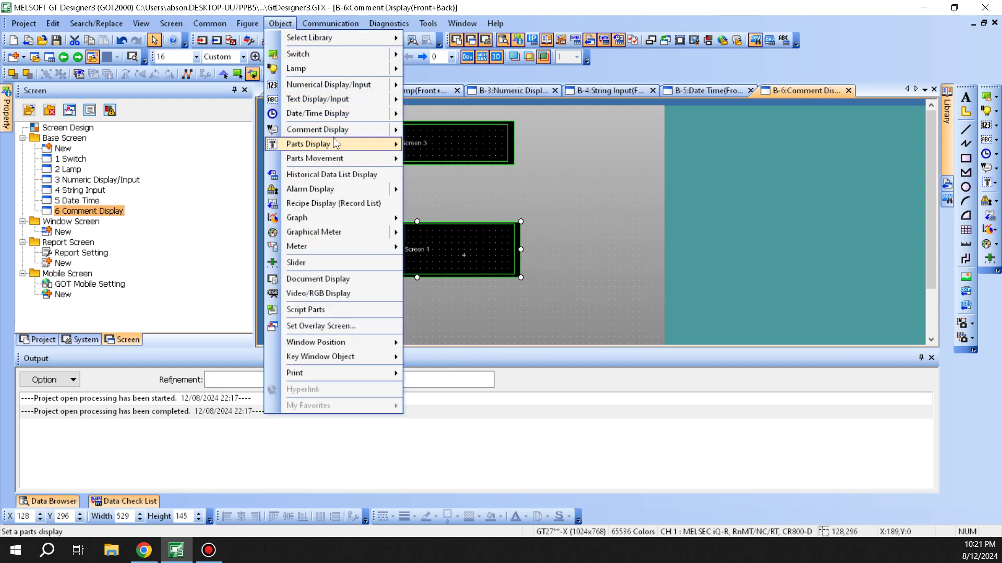
{"action": "mouse_move", "coordinate": [332, 131]}
{"action": "left_click", "coordinate": [432, 163]}
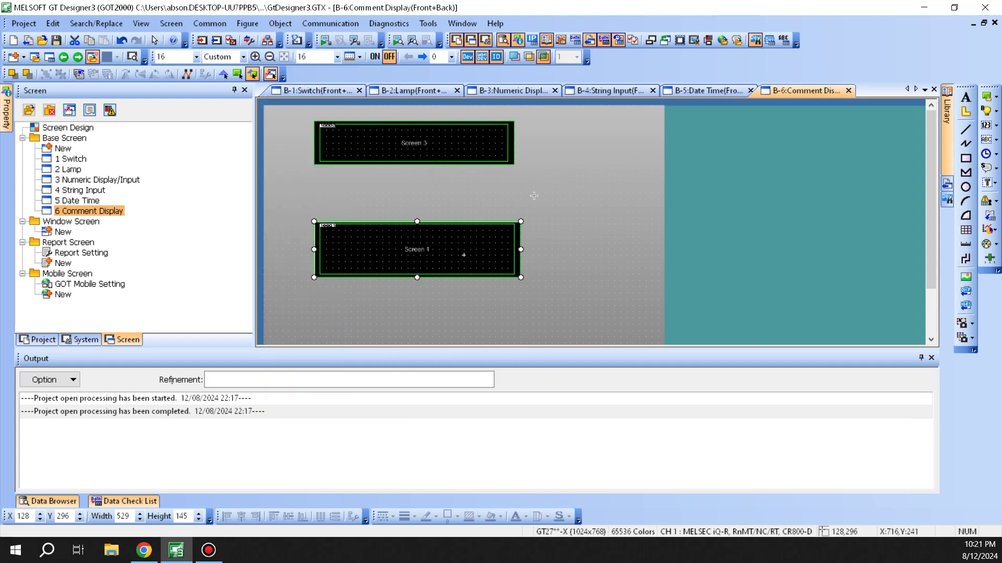
{"action": "mouse_move", "coordinate": [495, 174]}
{"action": "left_mouse_down"}
{"action": "mouse_move", "coordinate": [586, 209]}
{"action": "mouse_move", "coordinate": [658, 206]}
{"action": "left_mouse_up"}
Enable display/hide control on the simple comment, then position it below the word comment display
{"action": "double_click", "coordinate": [566, 190]}
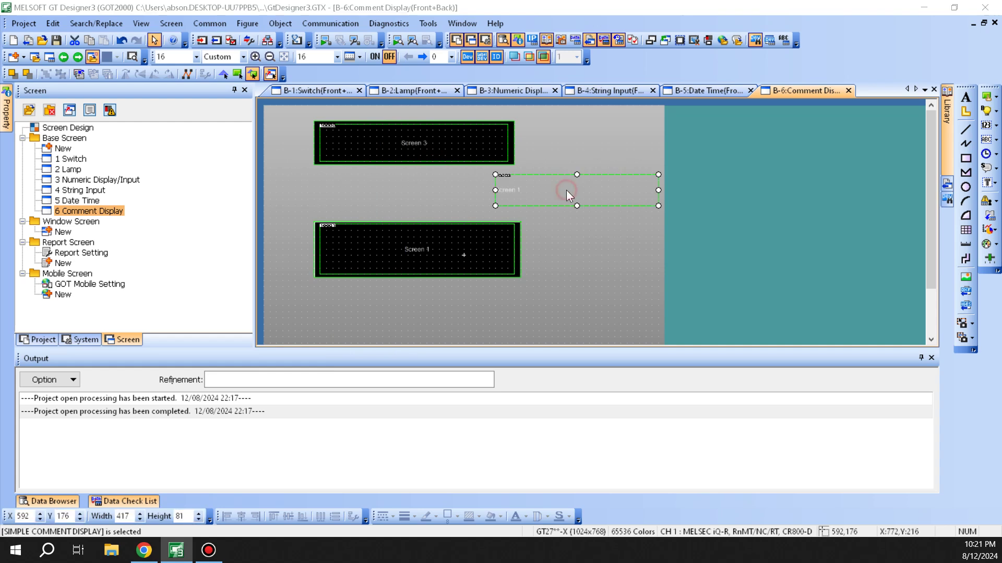
{"action": "left_click_drag", "start_coordinate": [412, 103], "coordinate": [443, 134]}
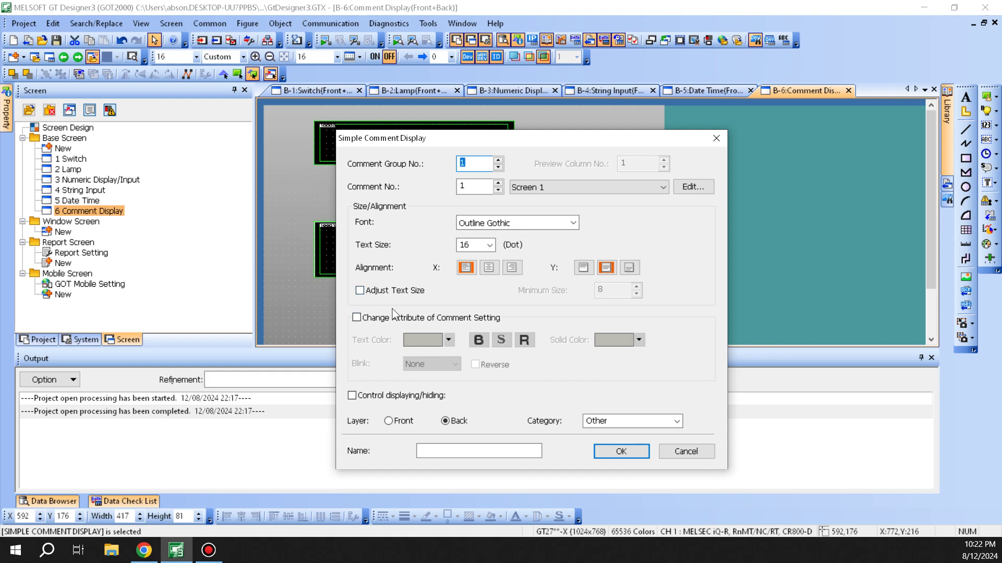
{"action": "left_click", "coordinate": [383, 396]}
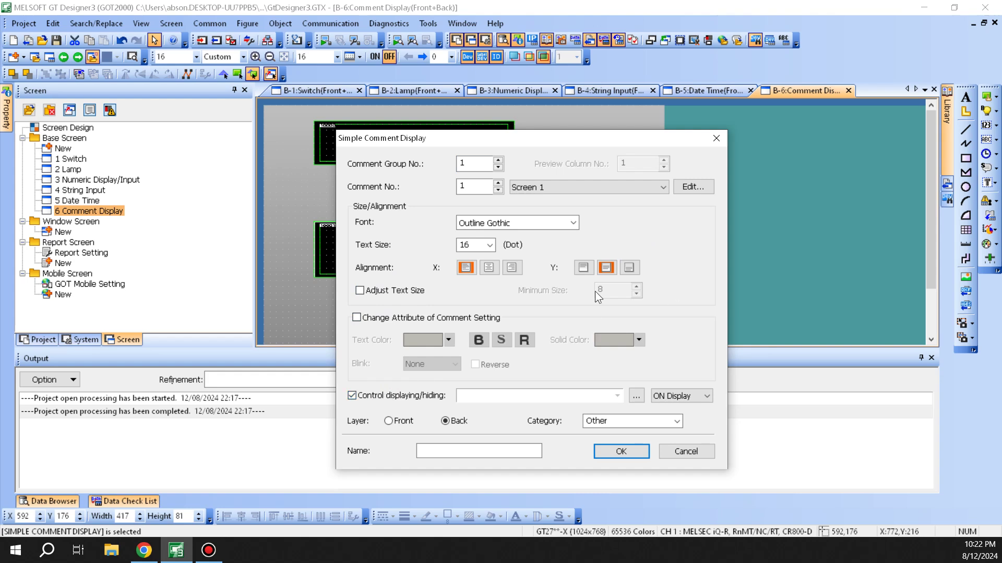
{"action": "left_click", "coordinate": [627, 450]}
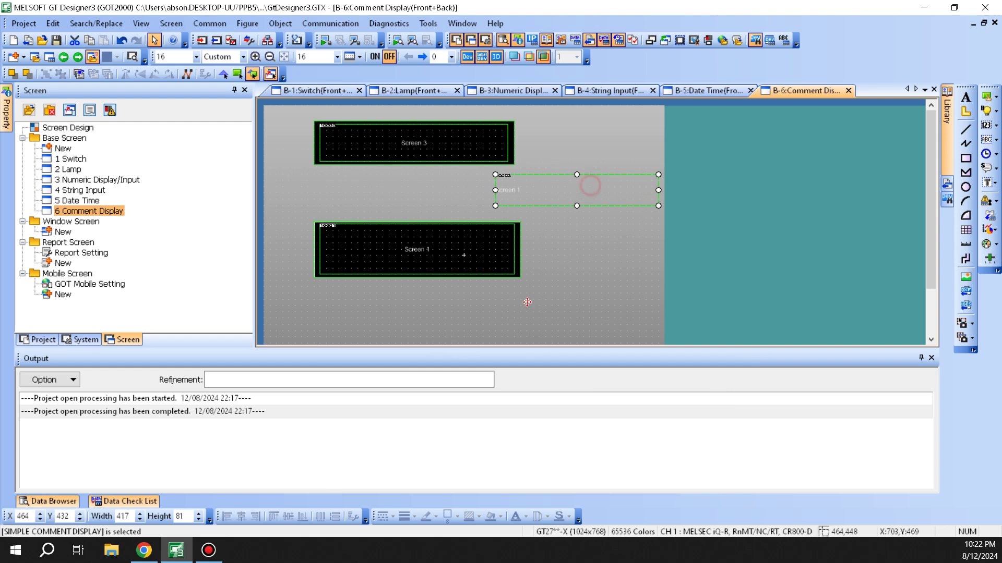
{"action": "left_click_drag", "start_coordinate": [587, 187], "coordinate": [405, 307]}
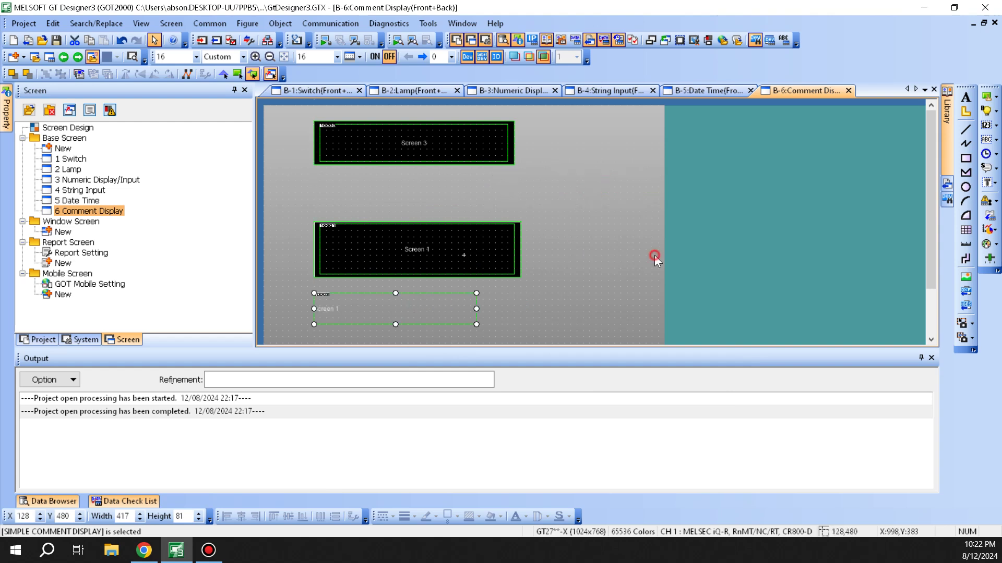
{"action": "left_click", "coordinate": [654, 255]}
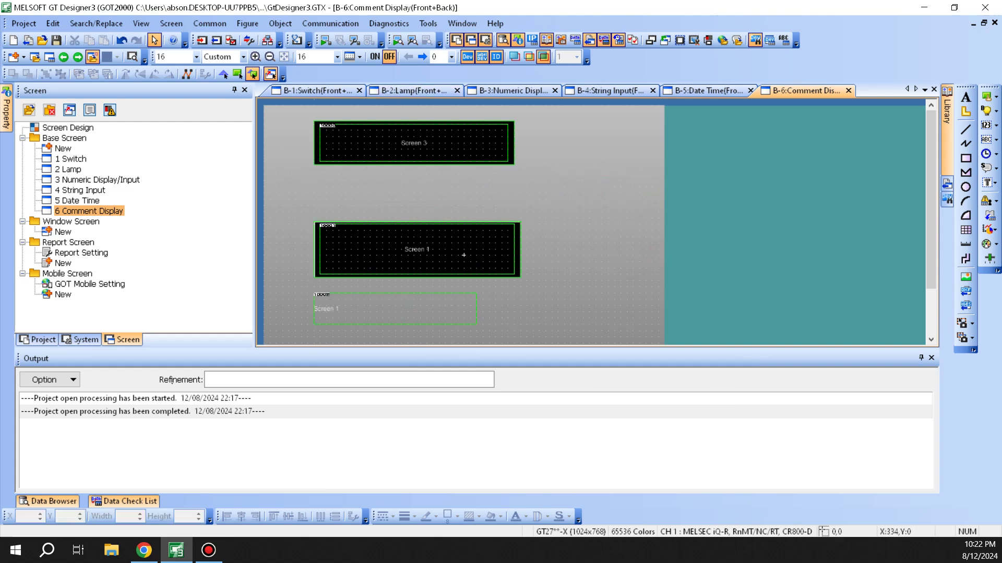